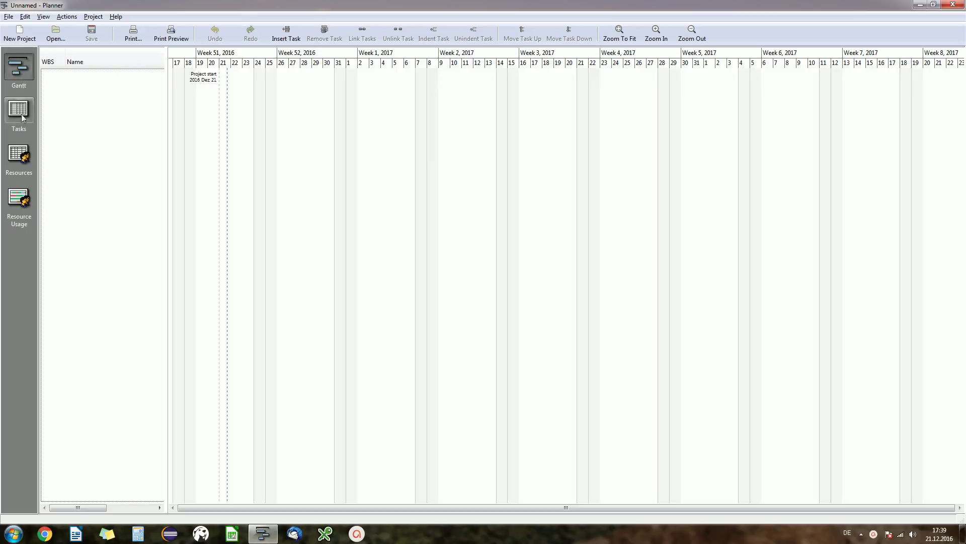
Show the Gantt chart view and dismiss the colour-scheme warning
click(19, 70)
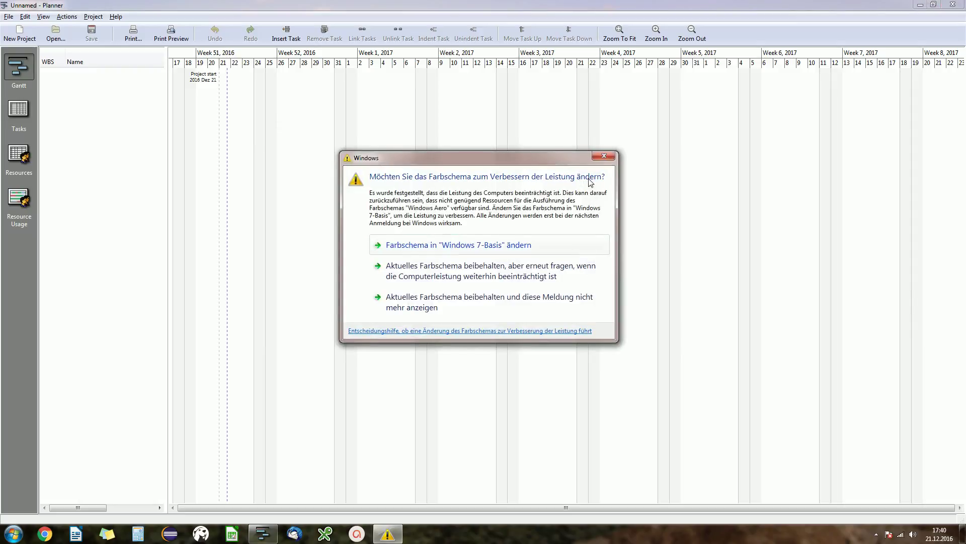
mouse_move(572, 158)
mouse_down()
mouse_move(515, 153)
mouse_move(521, 158)
mouse_up()
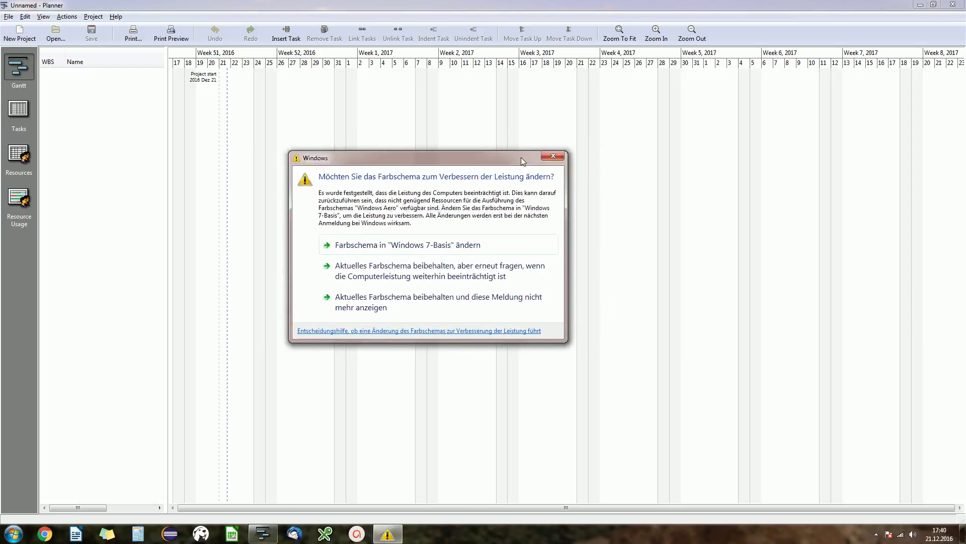
click(553, 156)
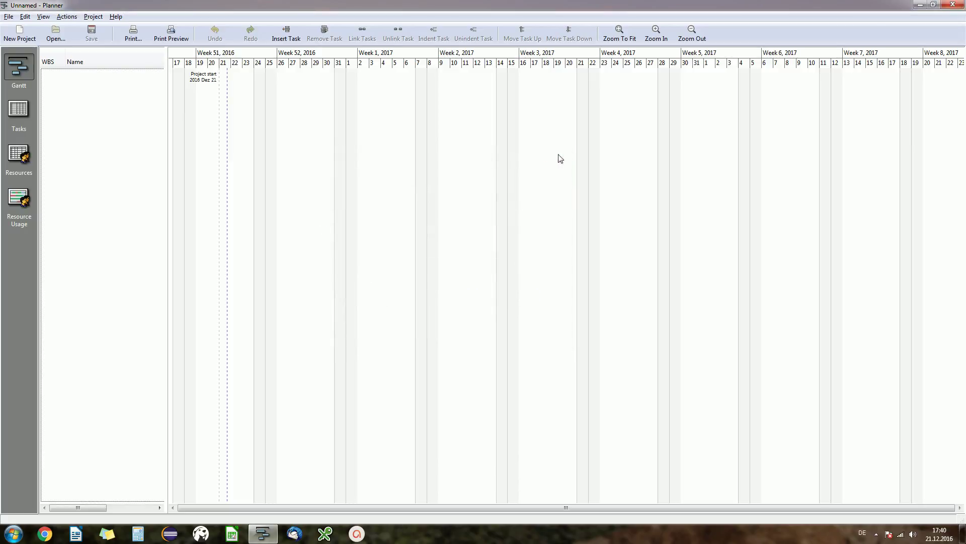
Look through the empty Tasks and Resources lists, then switch to the Resource Usage timeline
click(20, 112)
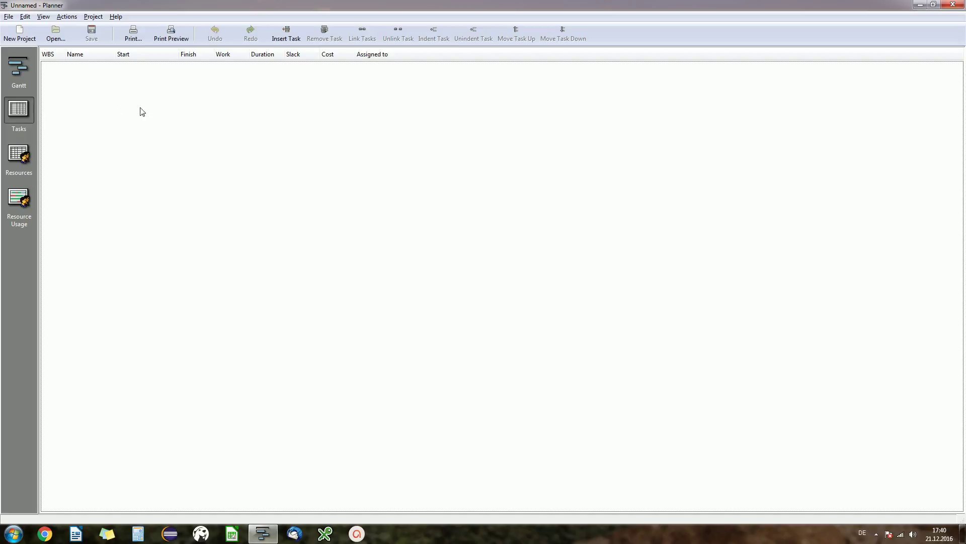
click(19, 160)
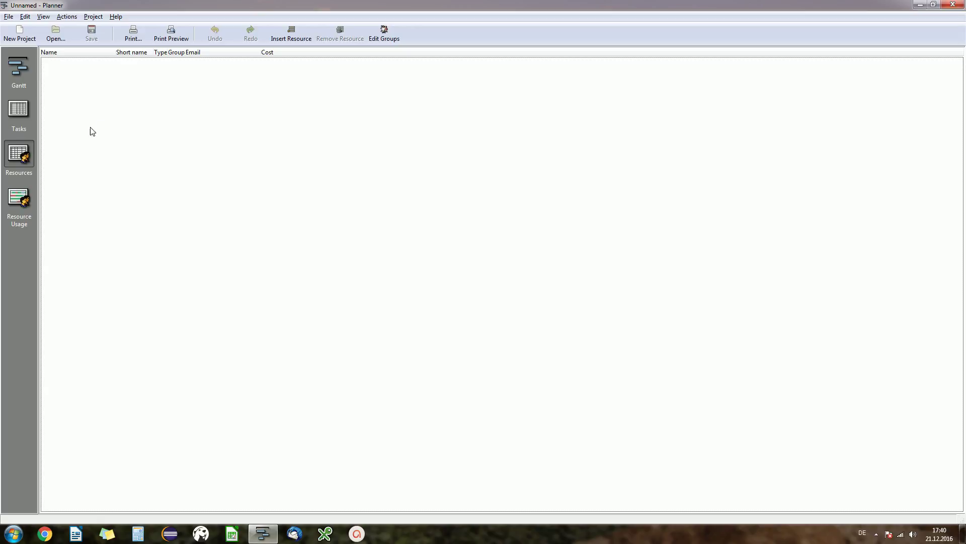
click(26, 198)
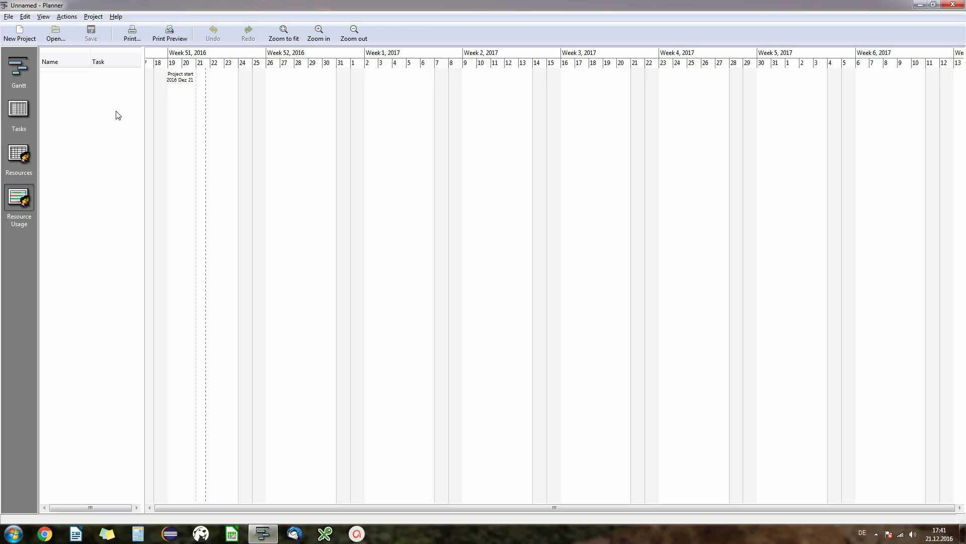
Switch back to the Gantt view and keep the current Windows colour scheme
click(24, 71)
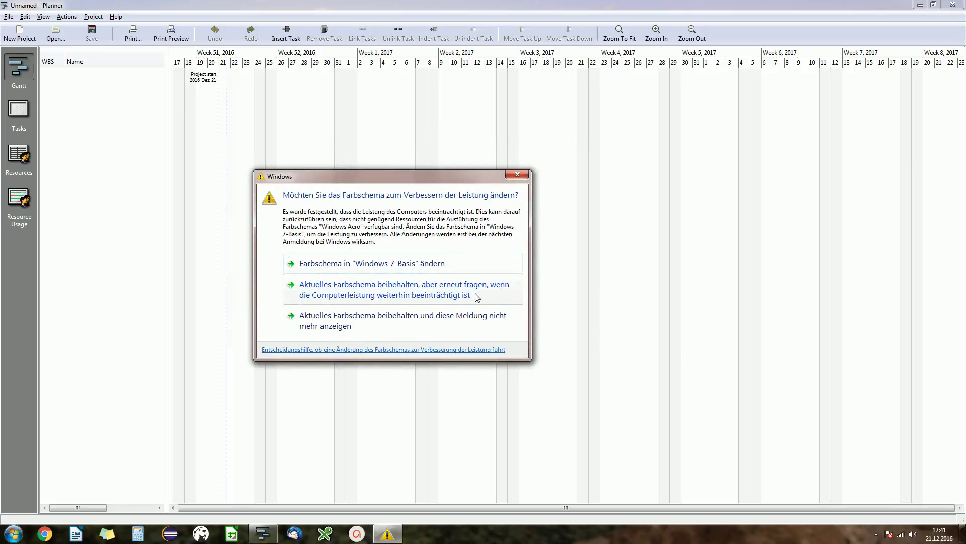
click(439, 321)
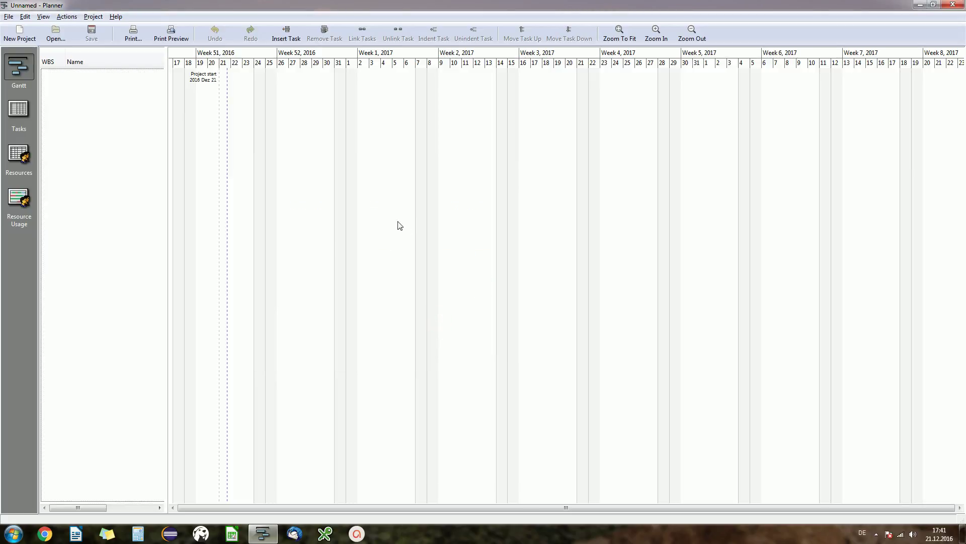
Insert a new task named 'Birthday' into the empty task list
right_click(98, 97)
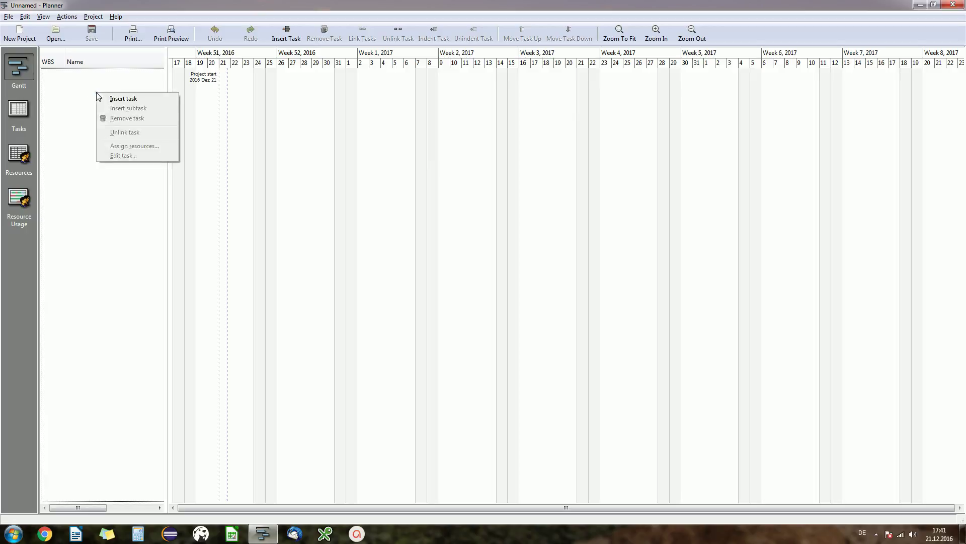
click(123, 99)
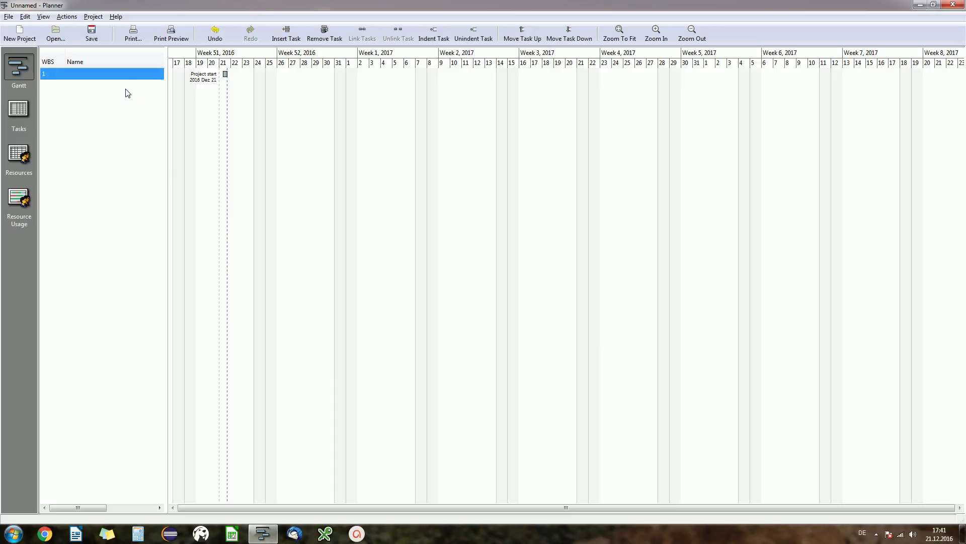
click(88, 77)
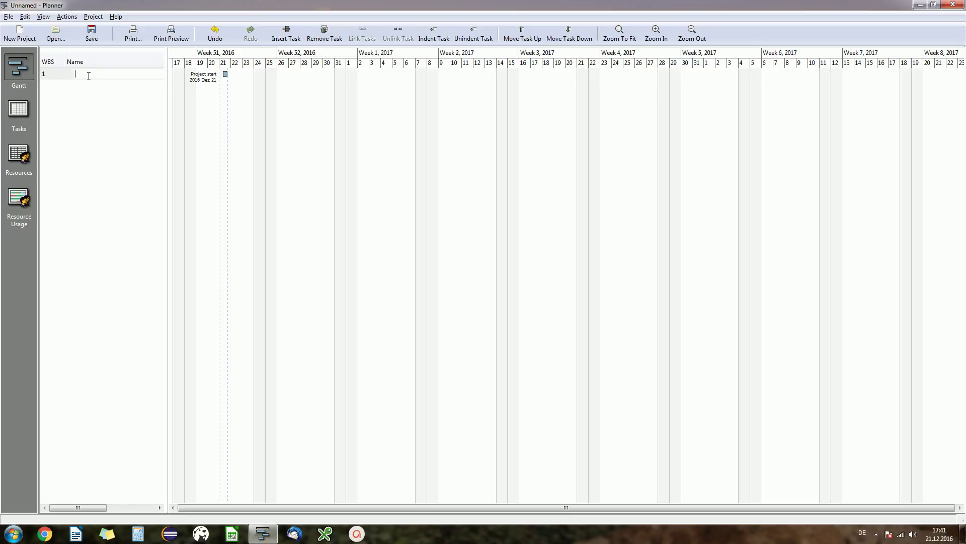
text(Birthday)
key(Return)
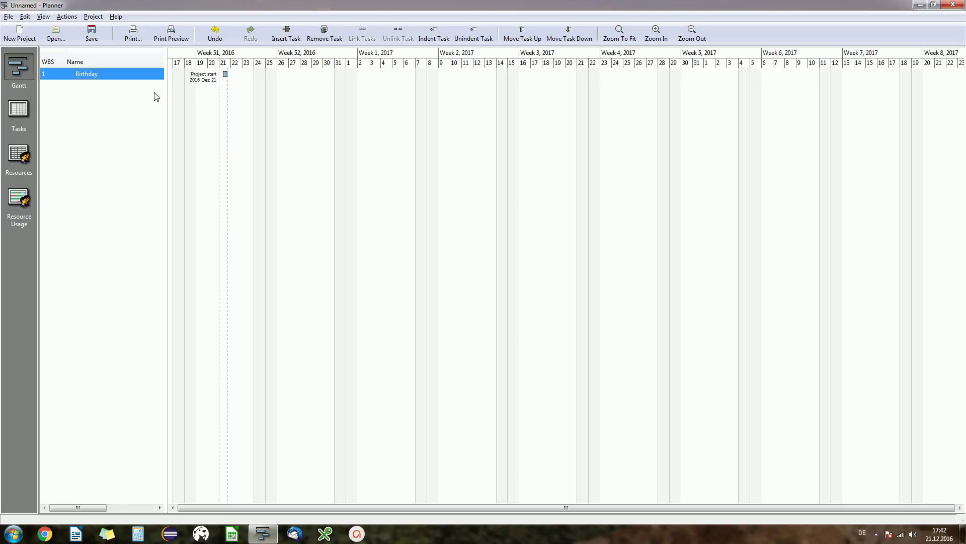
Change Birthday's work in its task properties so it spans 3 days from 21 Dec
right_click(101, 77)
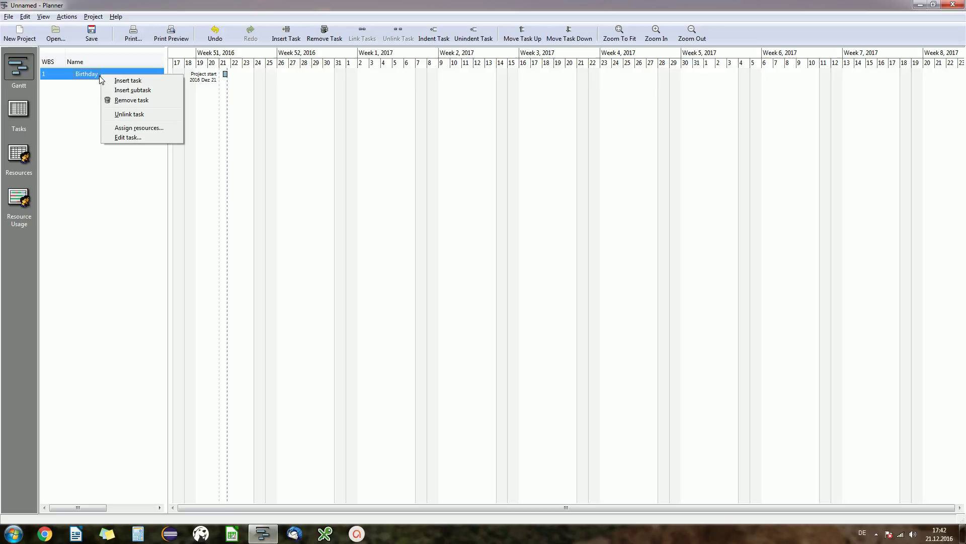
click(124, 138)
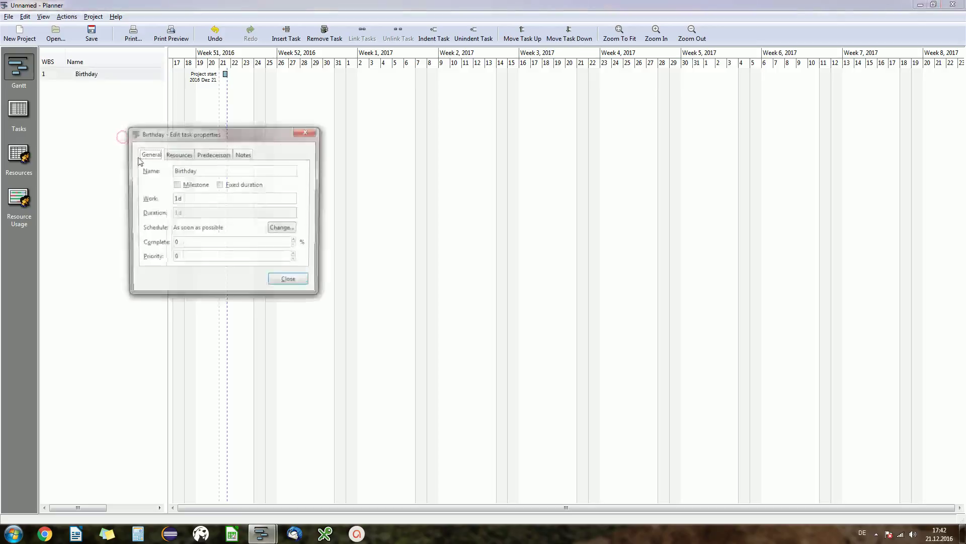
double_click(186, 201)
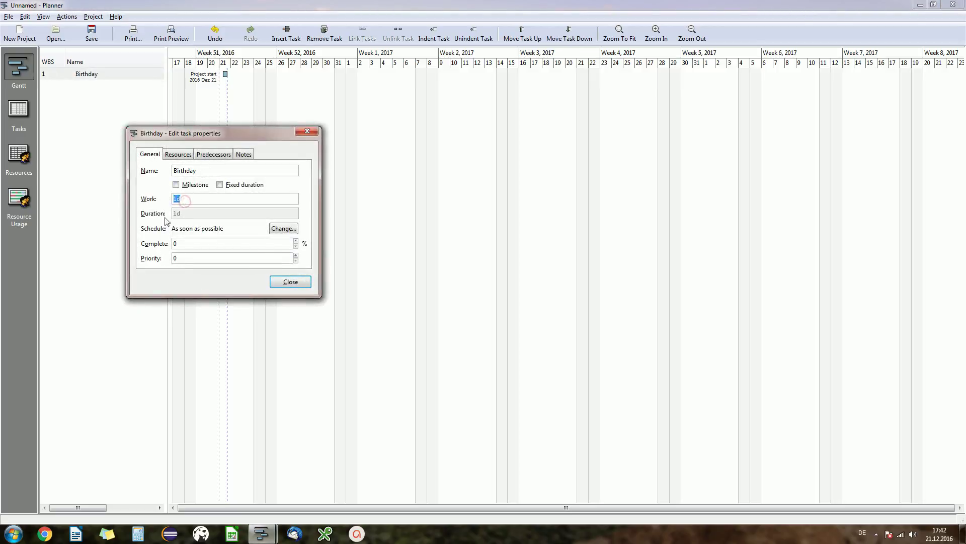
click(220, 185)
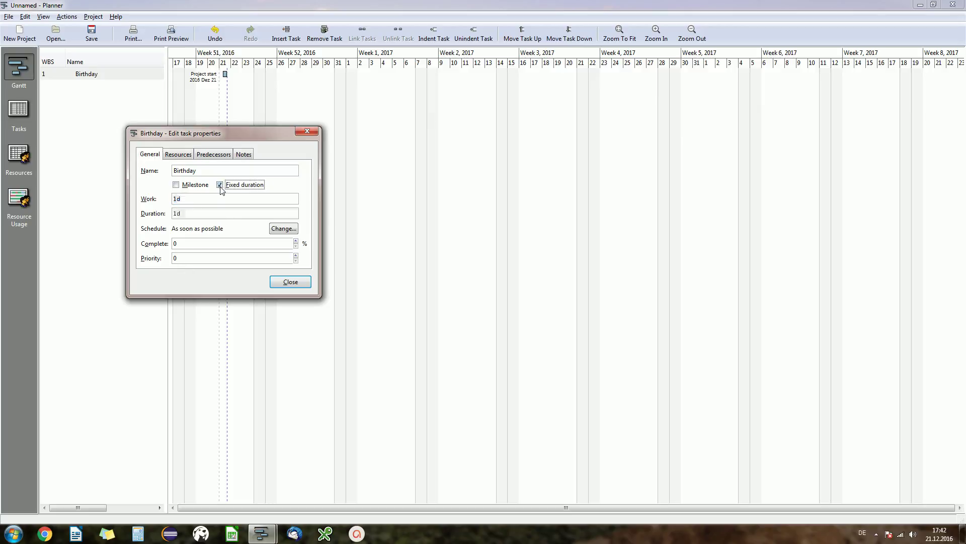
double_click(184, 216)
click(220, 184)
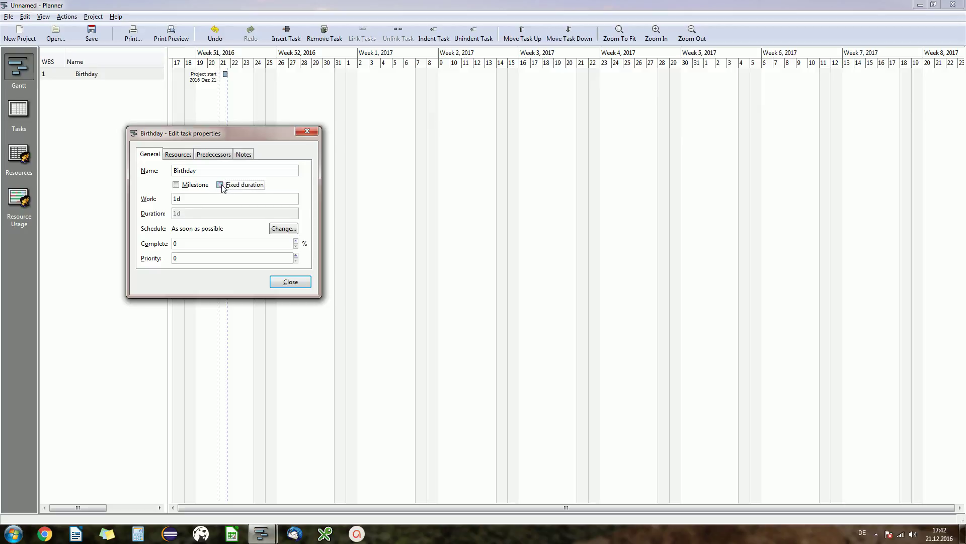
double_click(187, 198)
text(2)
click(298, 281)
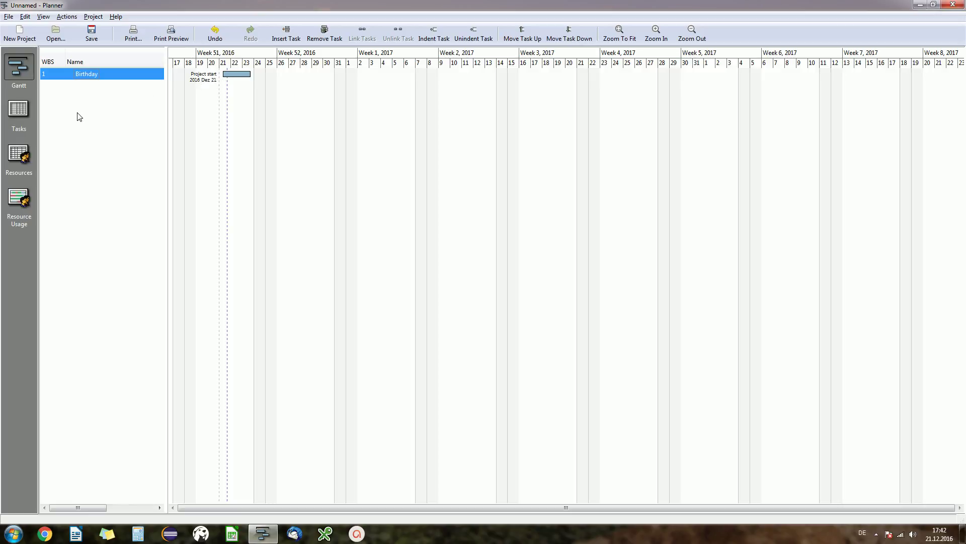
click(20, 109)
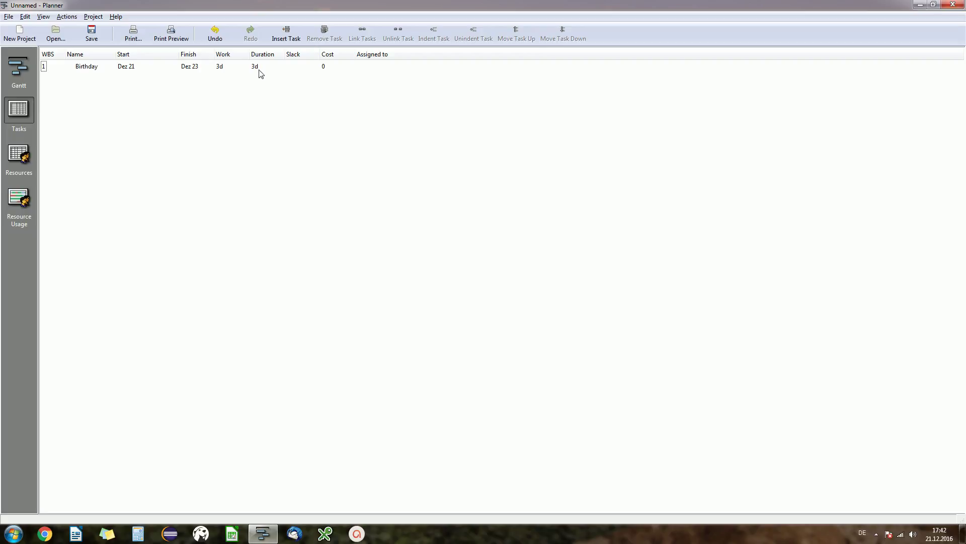
click(23, 72)
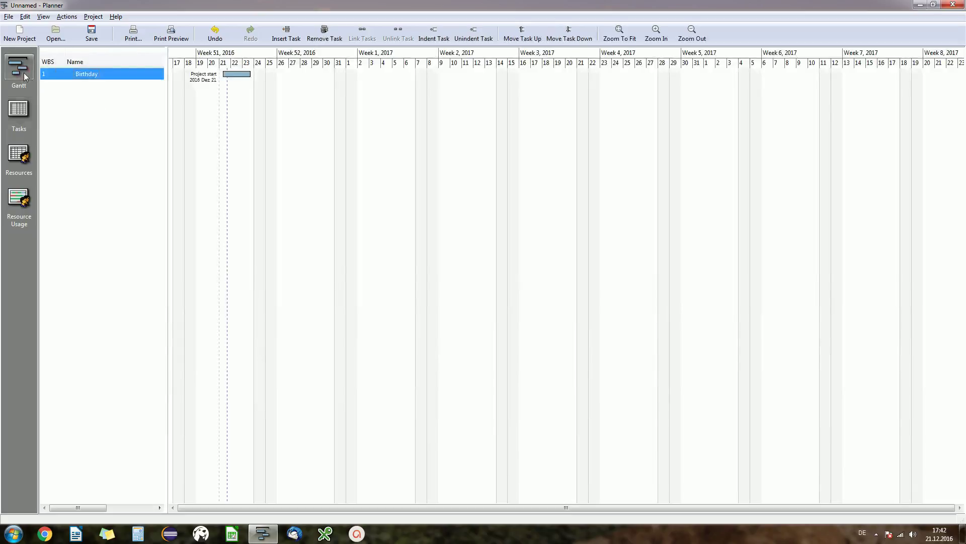
click(123, 96)
Insert a second task named 'Buying a present' below Birthday
right_click(89, 92)
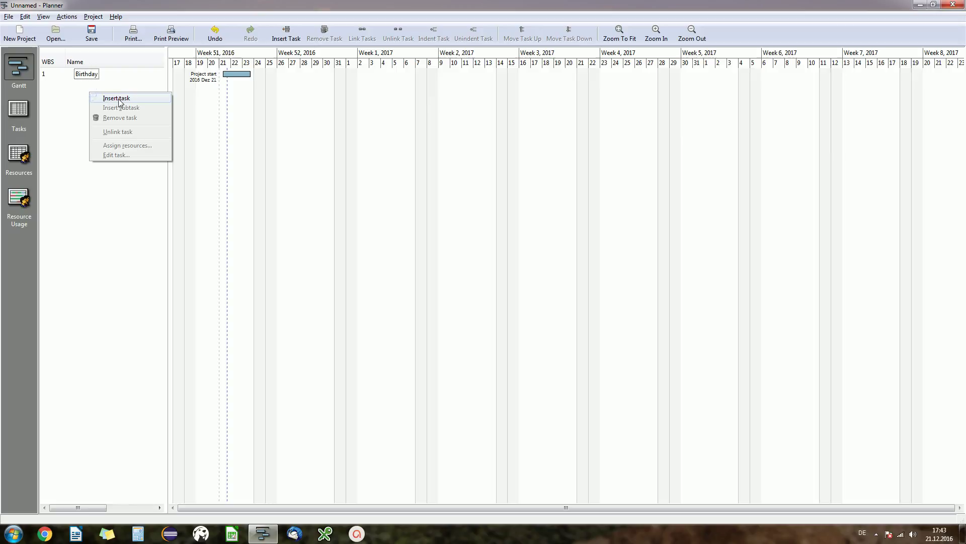
click(111, 99)
click(93, 90)
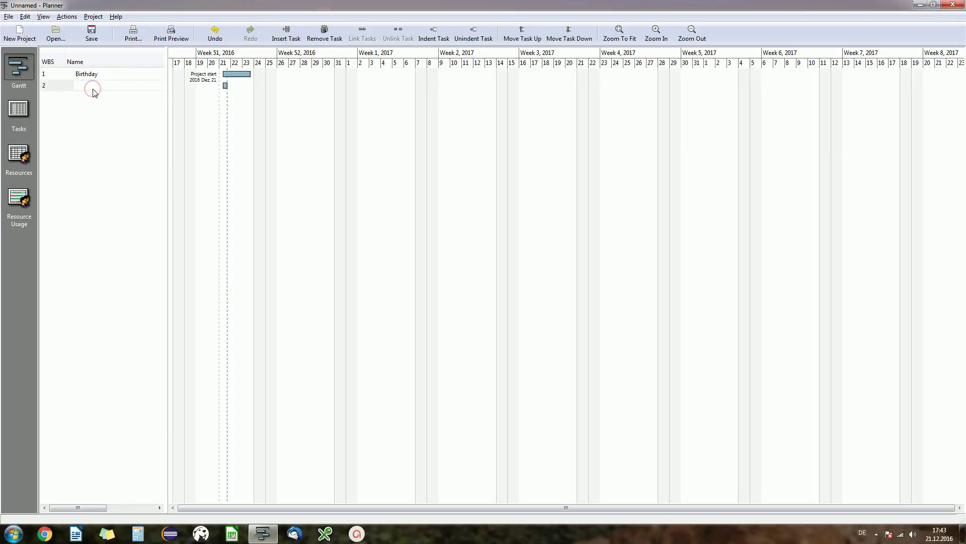
text(Bying)
text(uying )
text(a present)
key(Return)
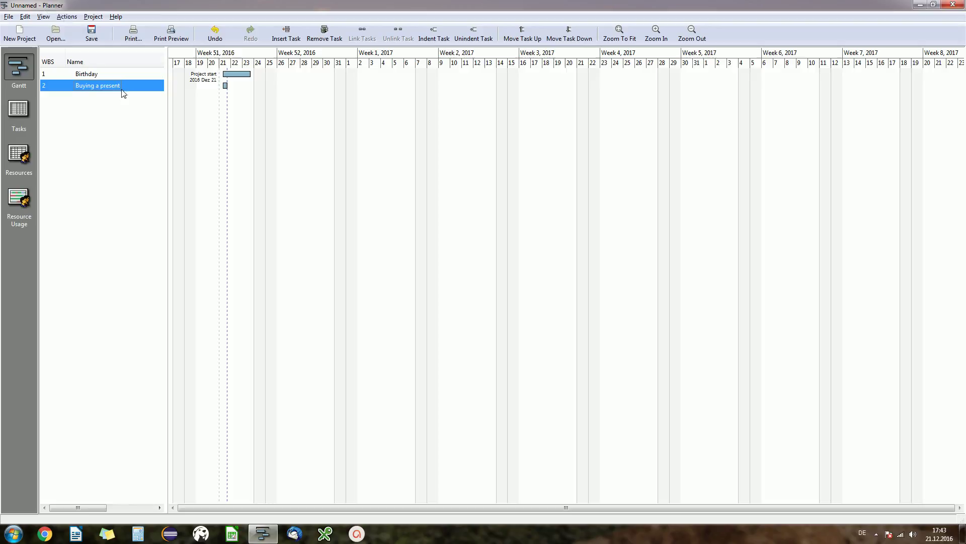
Indent Buying a present to make it subtask 1.1 of Birthday
click(88, 73)
click(442, 35)
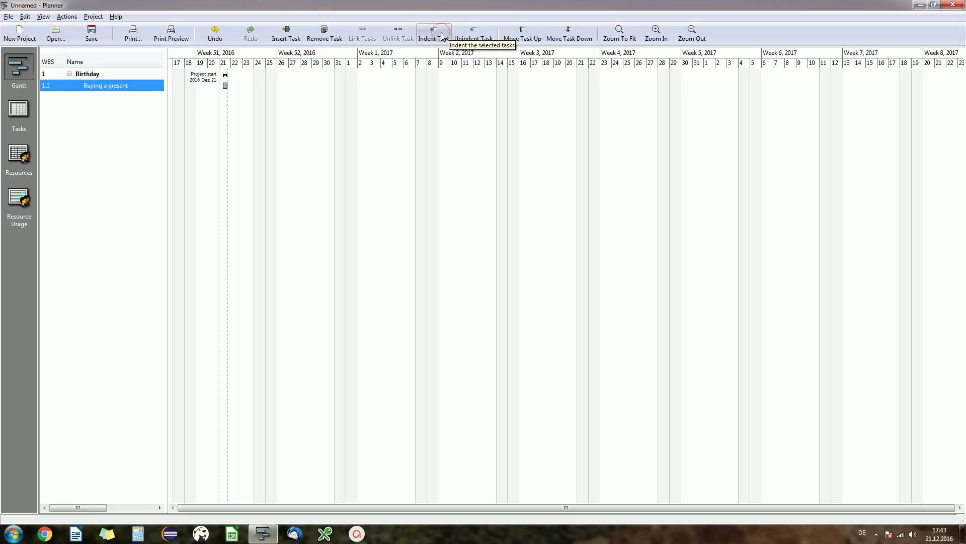
click(90, 74)
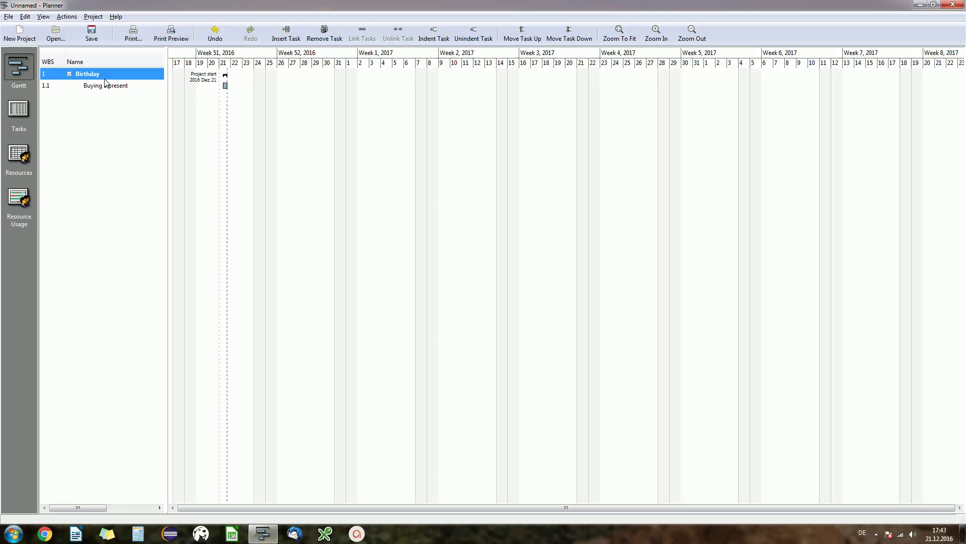
click(107, 86)
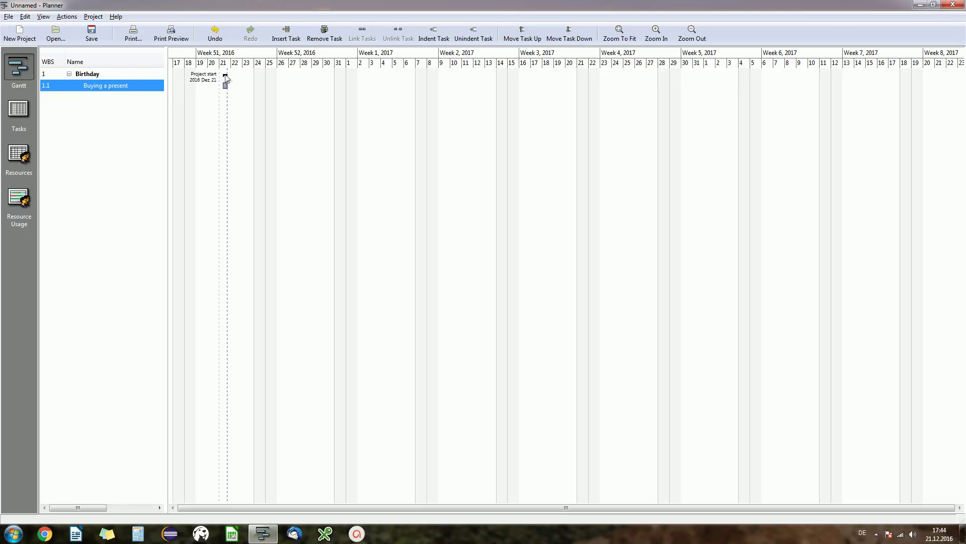
Insert a new task named 'Buying some food' below Buying a present
right_click(87, 109)
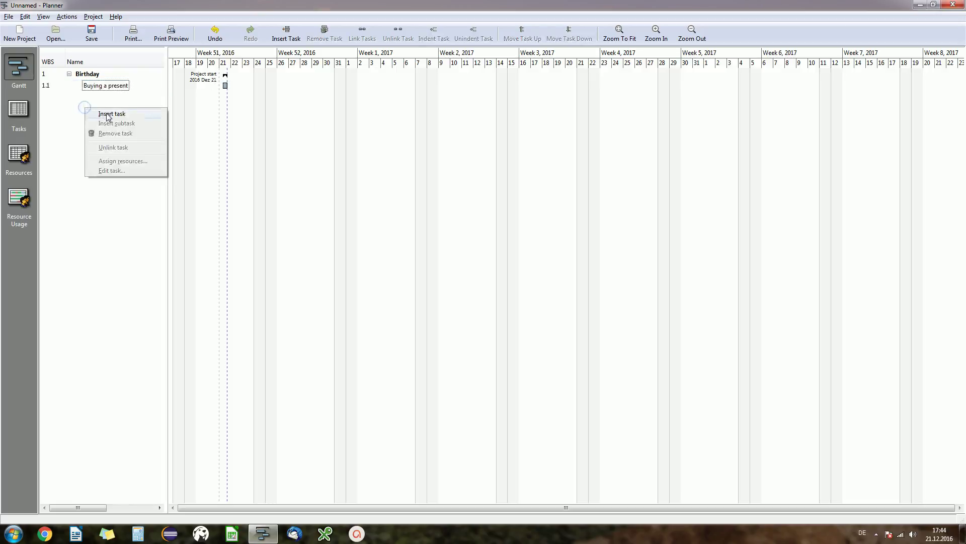
click(107, 115)
click(111, 99)
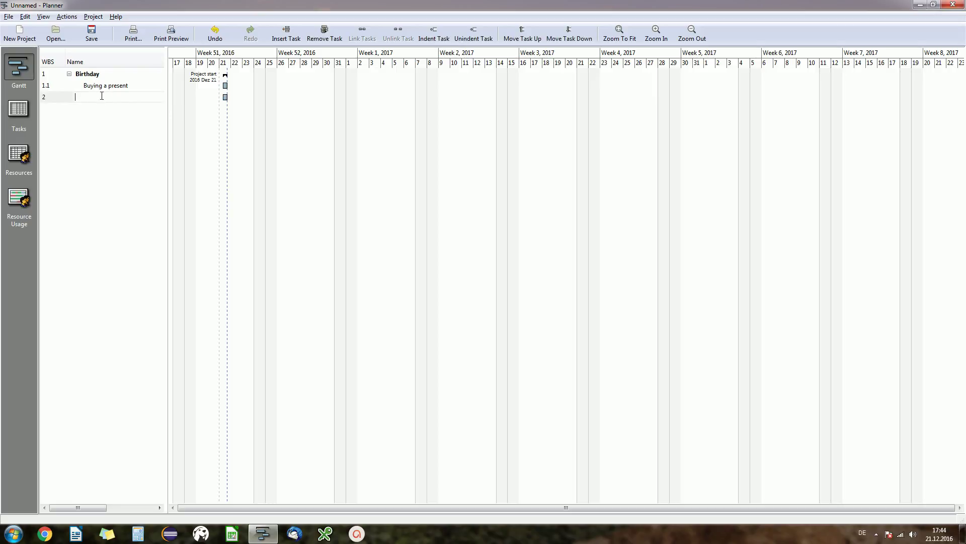
text(By)
text(uying some of)
text(od)
key(Return)
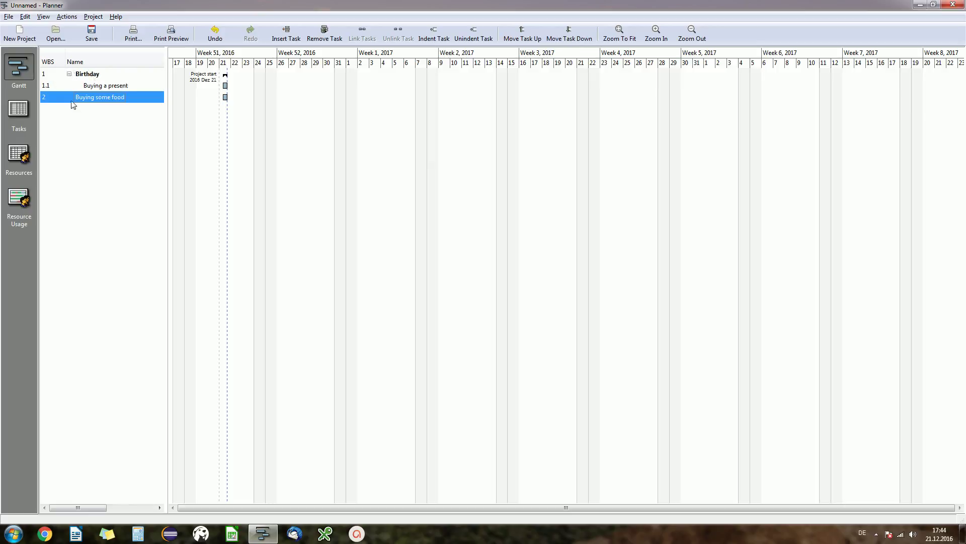
Indent Buying some food under Birthday as subtask 1.2 and select it
click(443, 37)
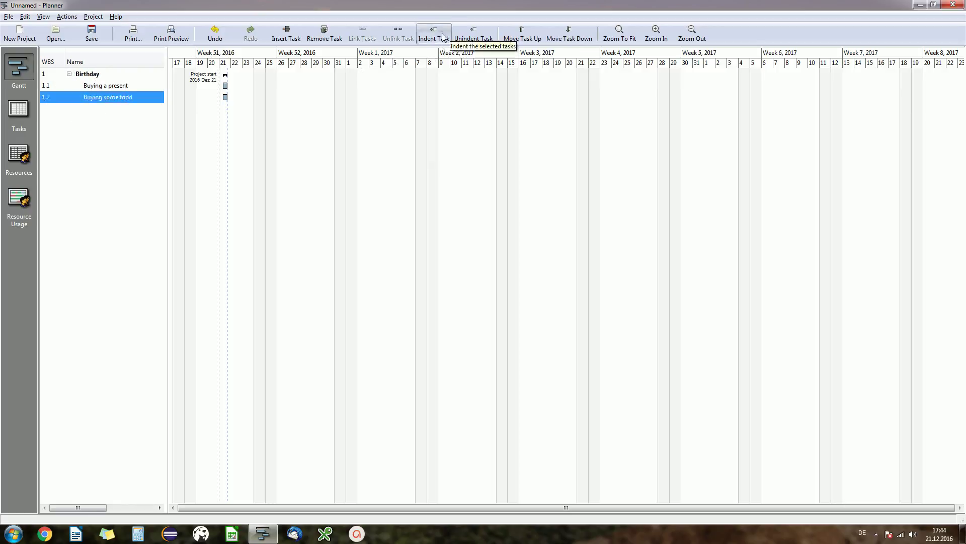
click(476, 39)
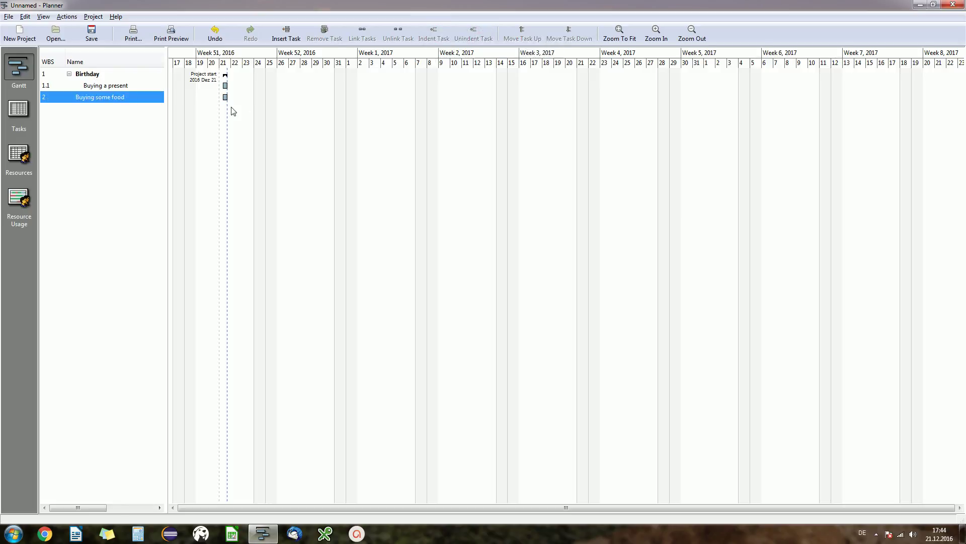
click(116, 88)
click(104, 99)
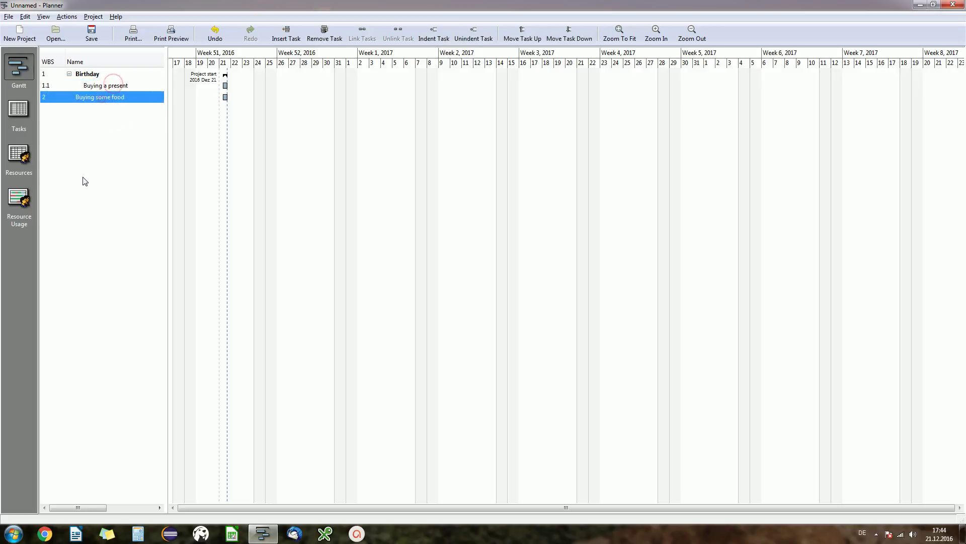
click(432, 40)
click(133, 86)
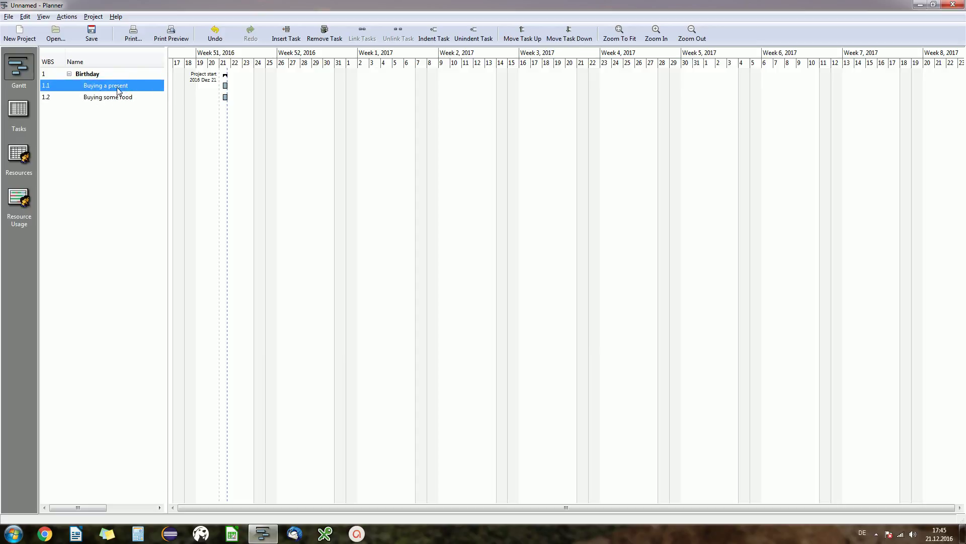
click(115, 98)
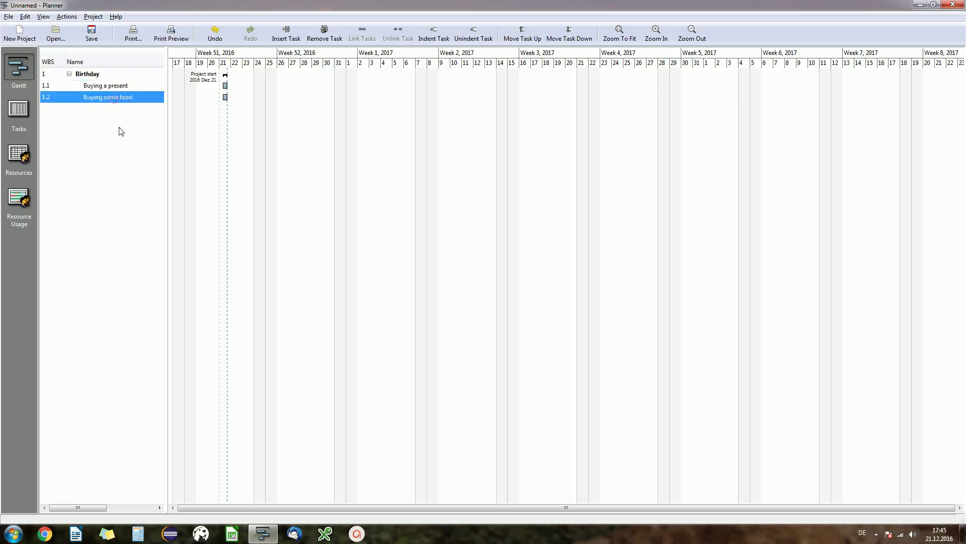
Open Buying some food's task properties, checking its Resources, then its empty Predecessors list
right_click(116, 97)
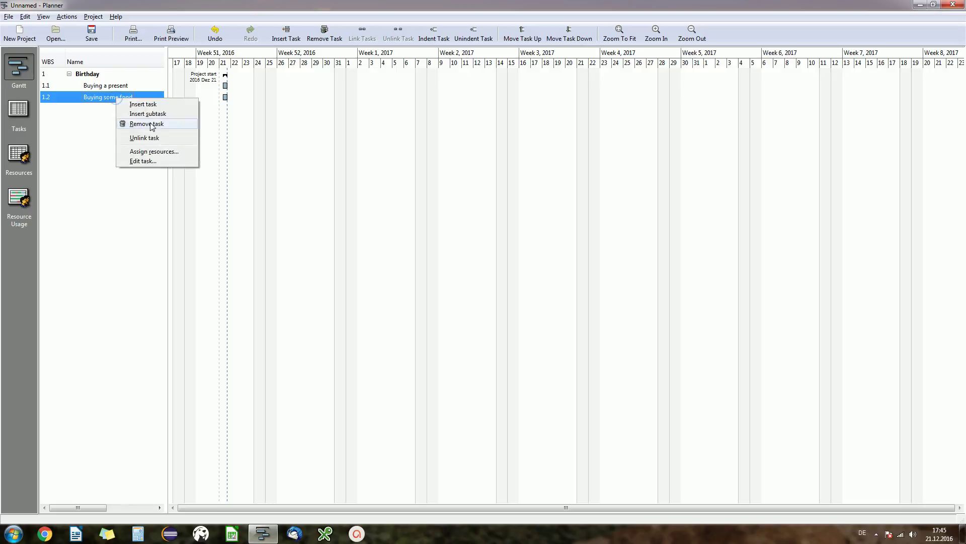
click(155, 162)
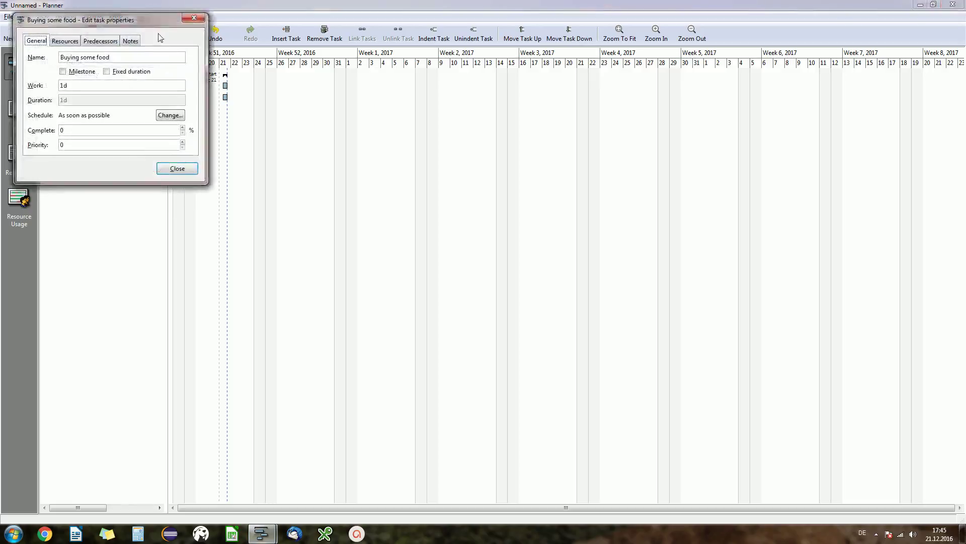
drag(159, 19, 334, 131)
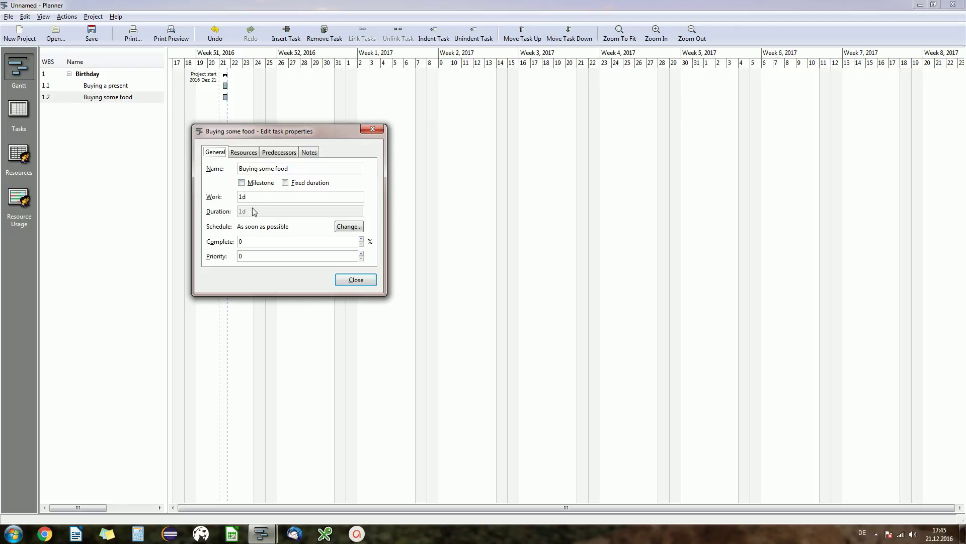
click(249, 153)
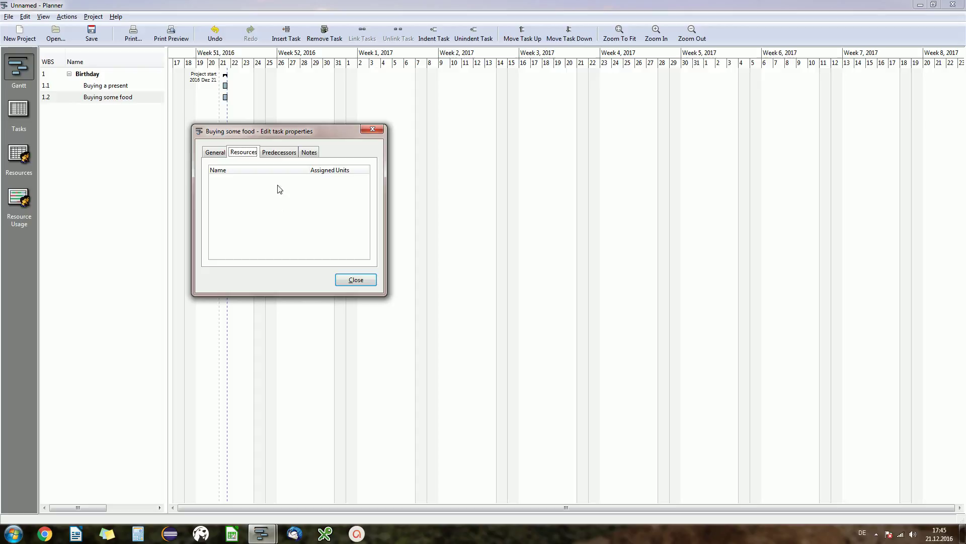
click(279, 156)
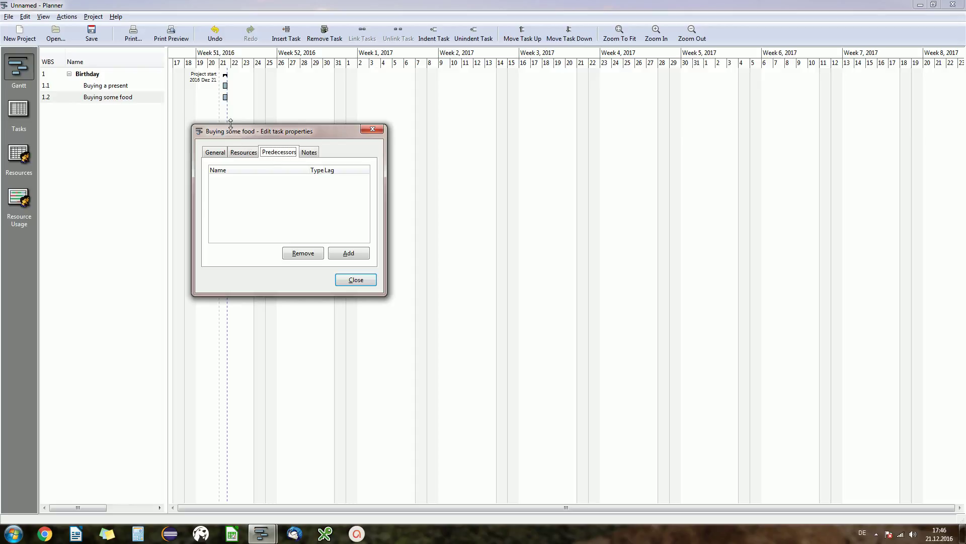
Add Buying a present as a Finish to start (FS) predecessor of Buying some food
click(349, 253)
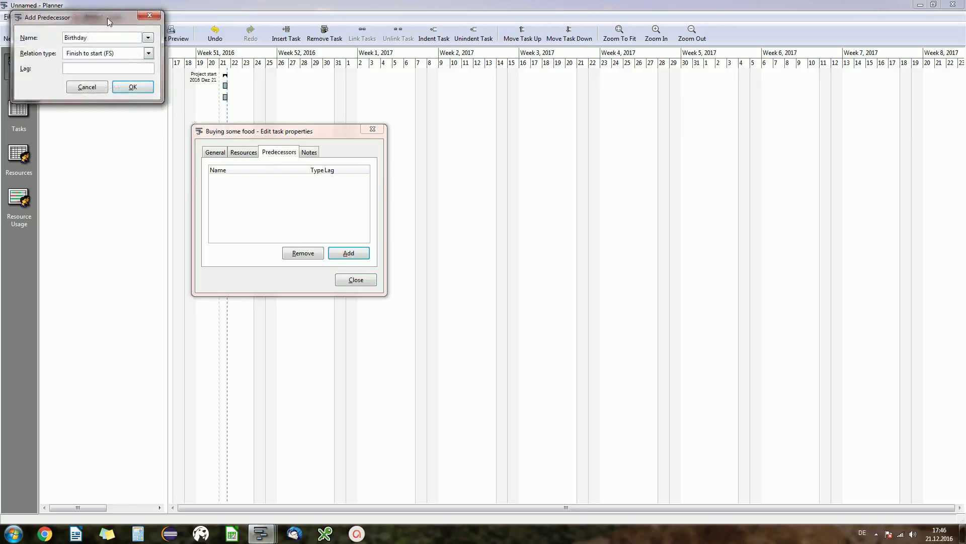
drag(109, 21, 305, 178)
click(345, 195)
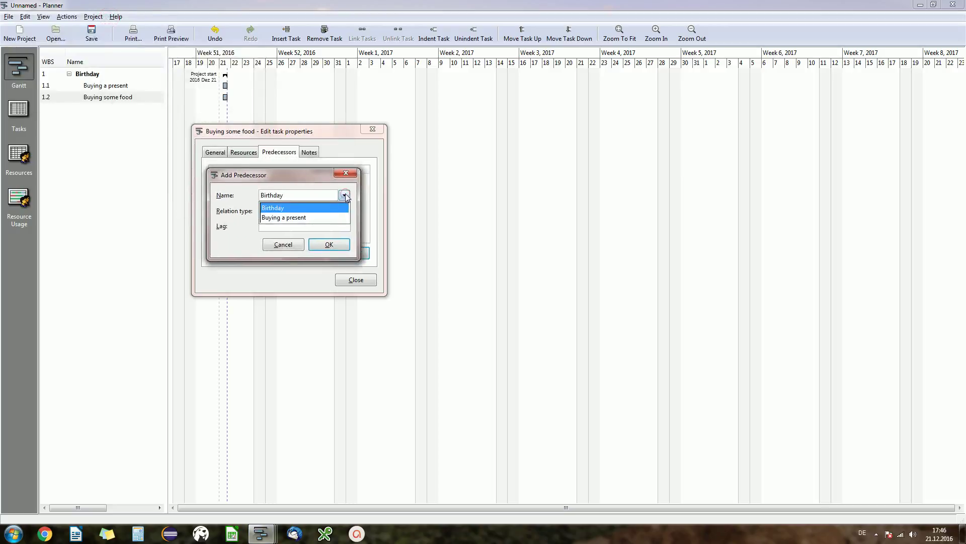
click(310, 218)
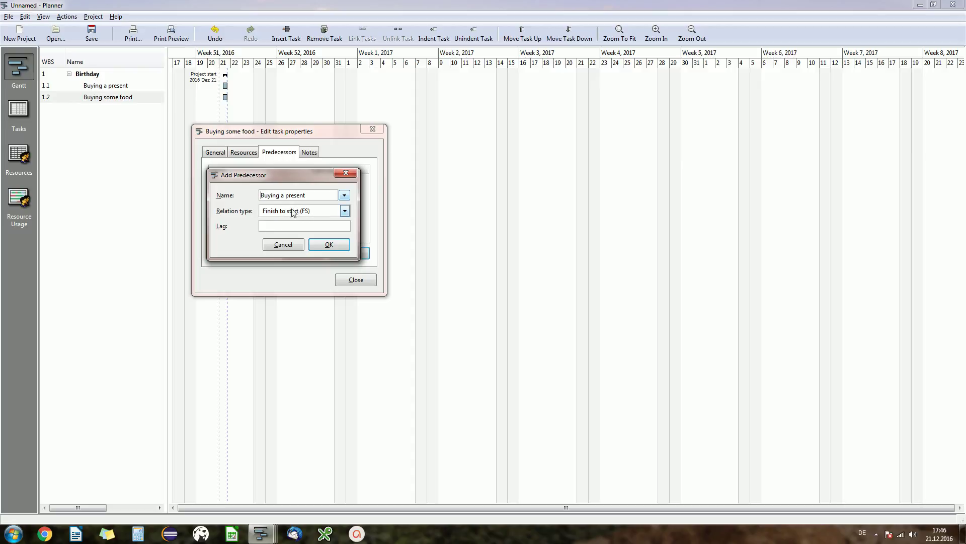
drag(276, 179, 274, 161)
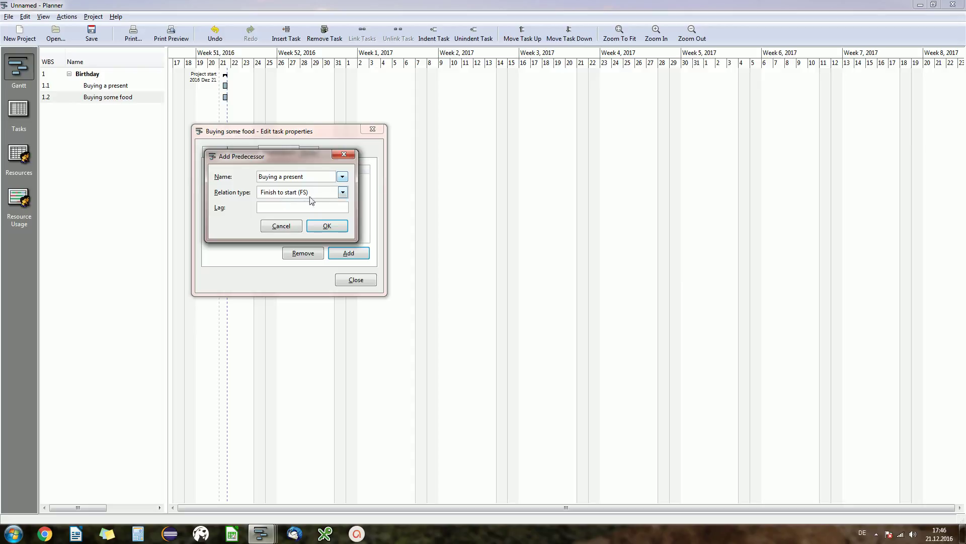
click(343, 192)
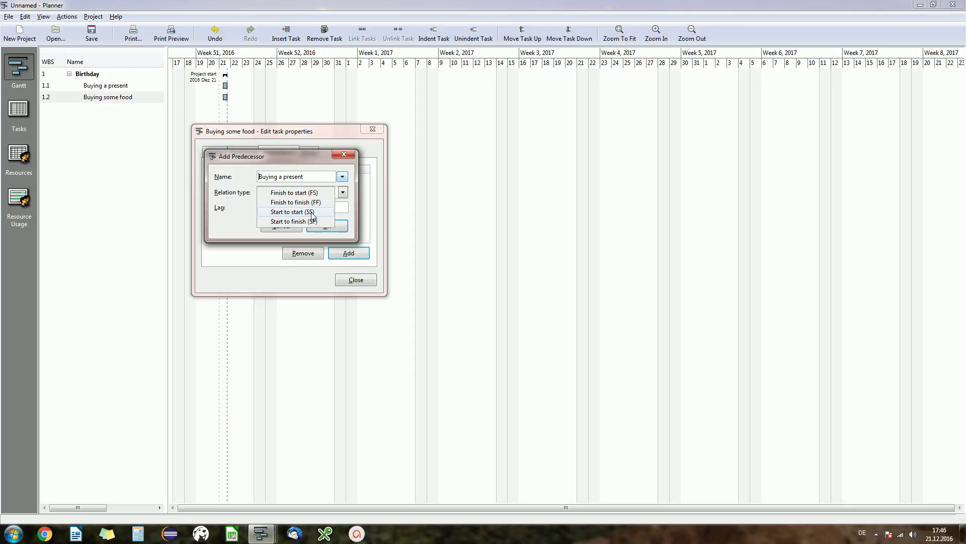
click(343, 177)
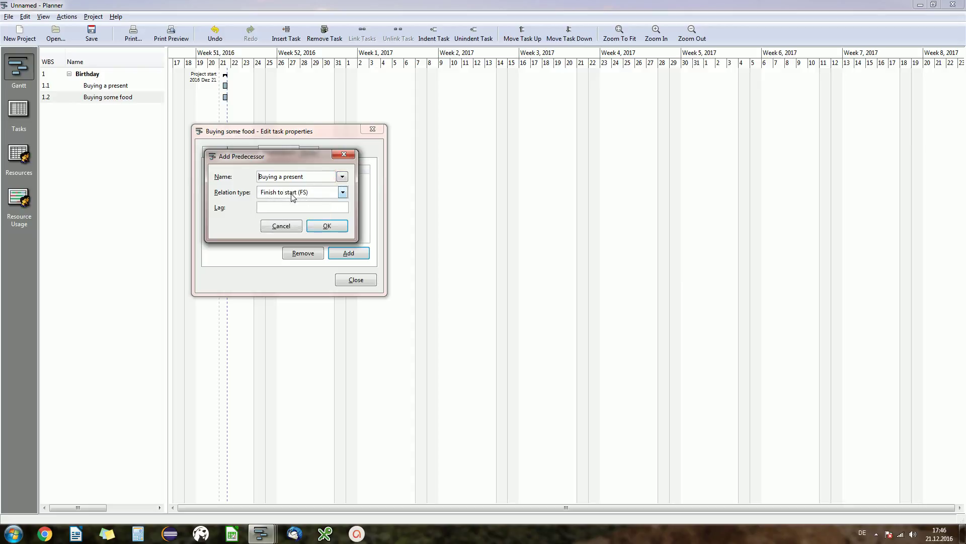
click(336, 229)
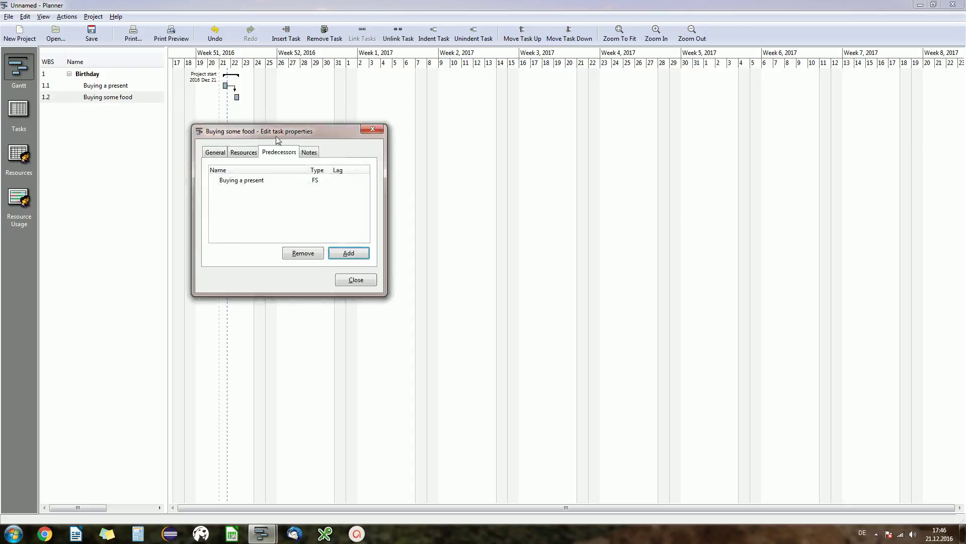
drag(243, 133, 270, 136)
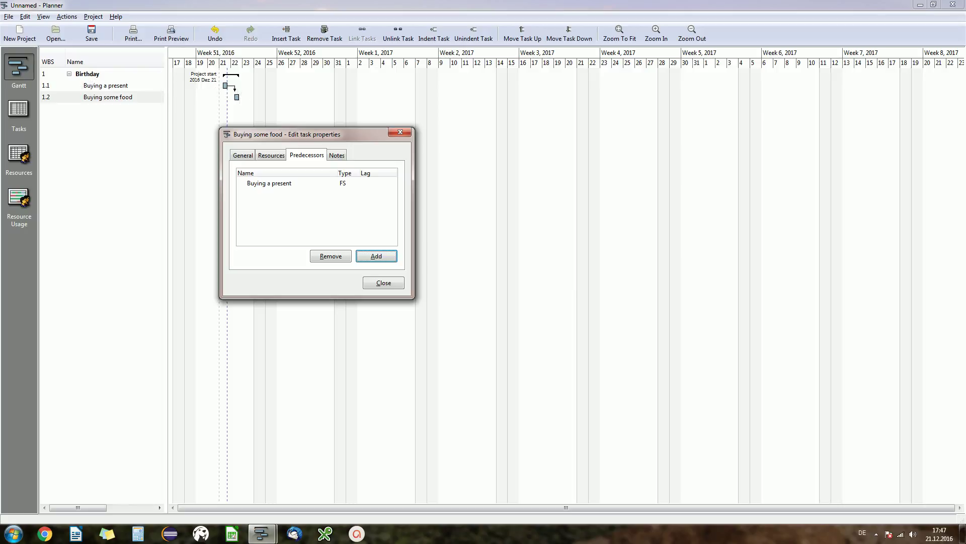
click(100, 87)
click(112, 97)
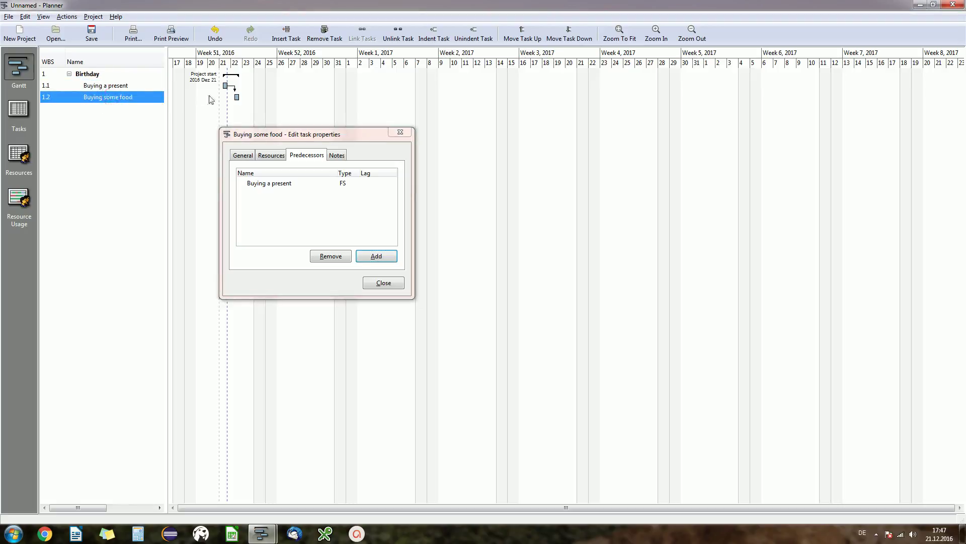
Close Buying some food's task properties to view the linked subtasks in the Gantt chart
click(384, 282)
click(124, 156)
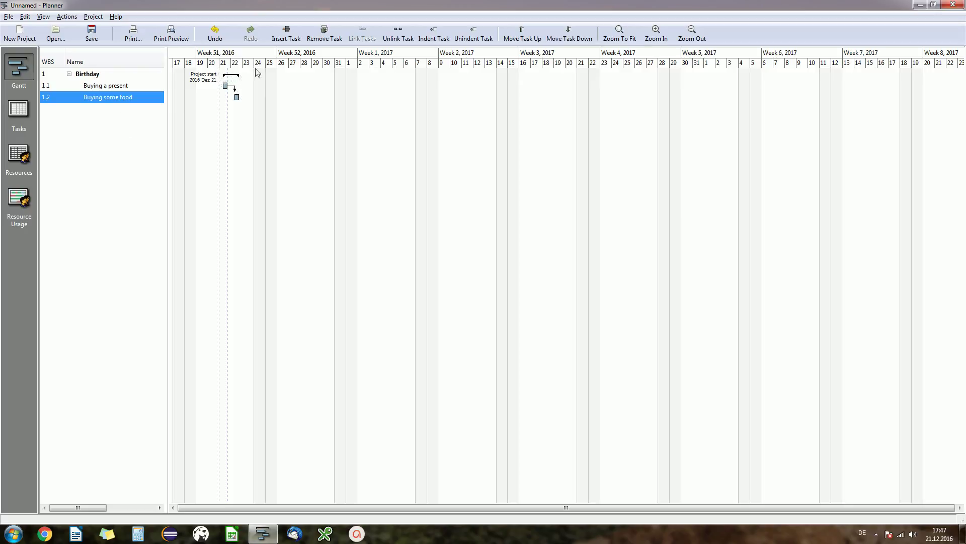
Set Buying some food's work to 3 days in its task properties
right_click(121, 98)
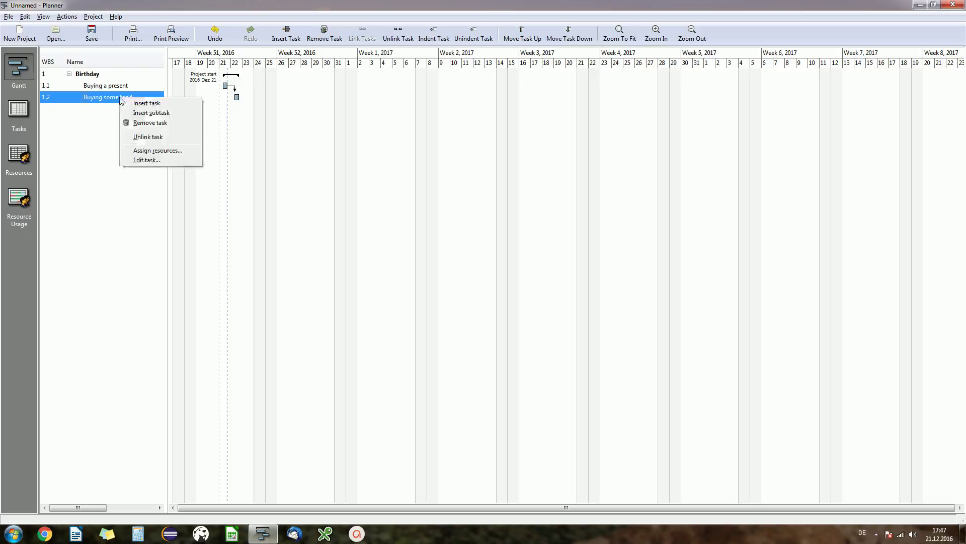
click(151, 160)
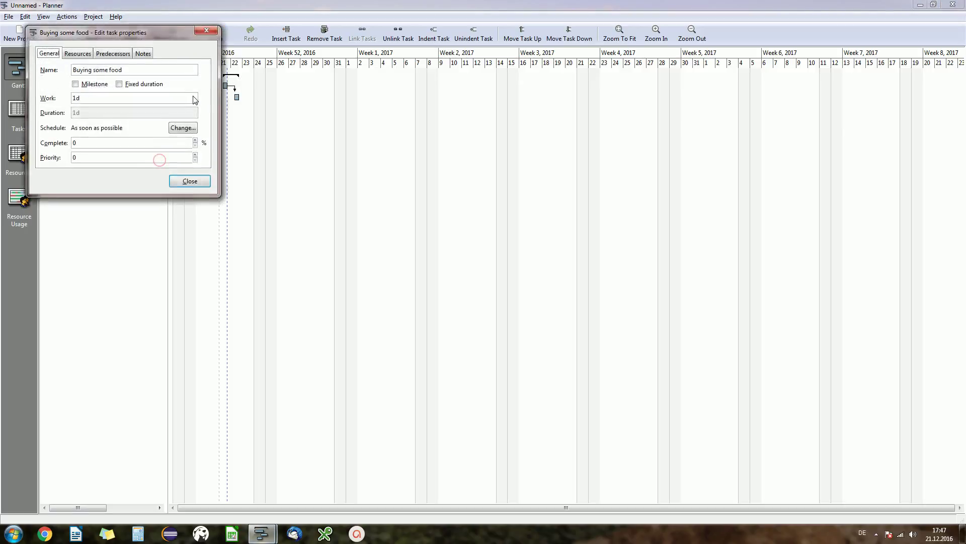
drag(183, 29, 310, 113)
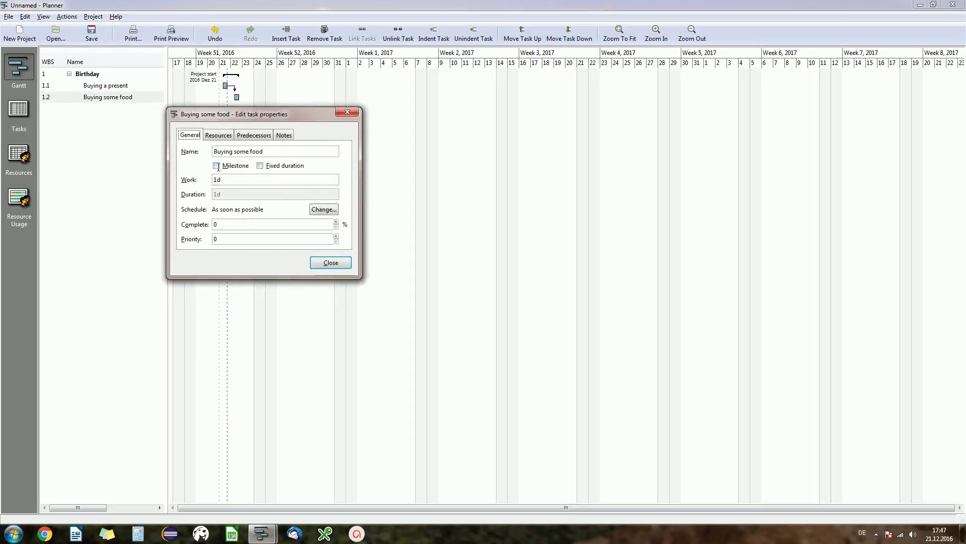
click(234, 181)
text(3)
click(330, 263)
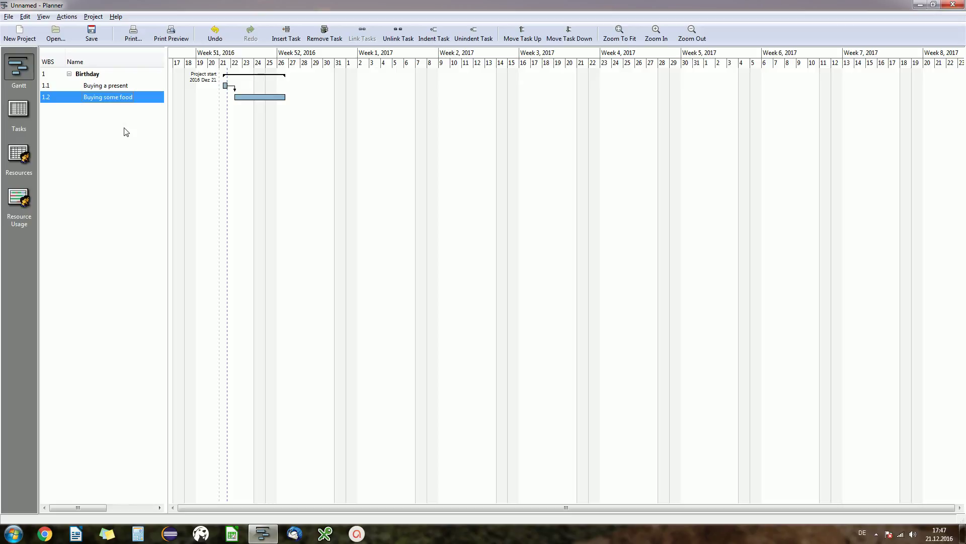
click(112, 74)
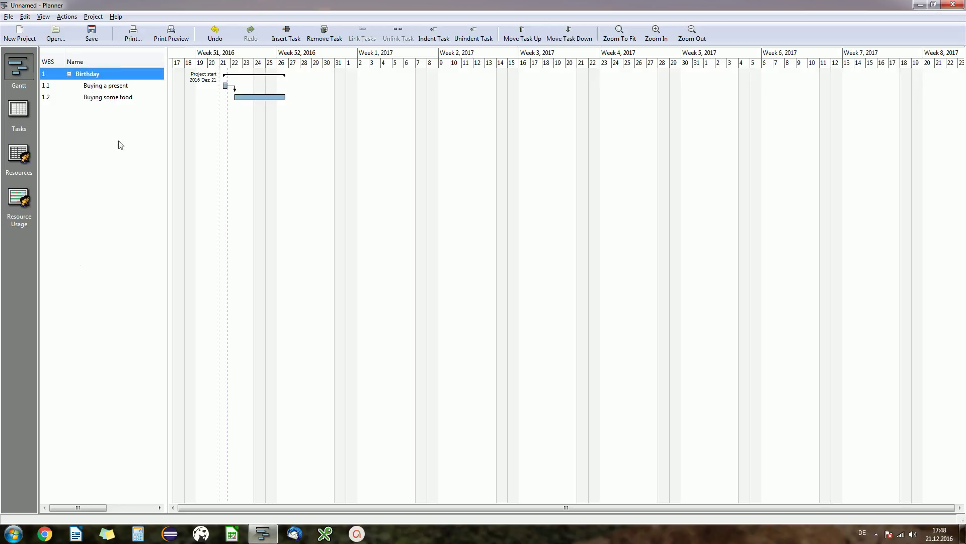
click(123, 88)
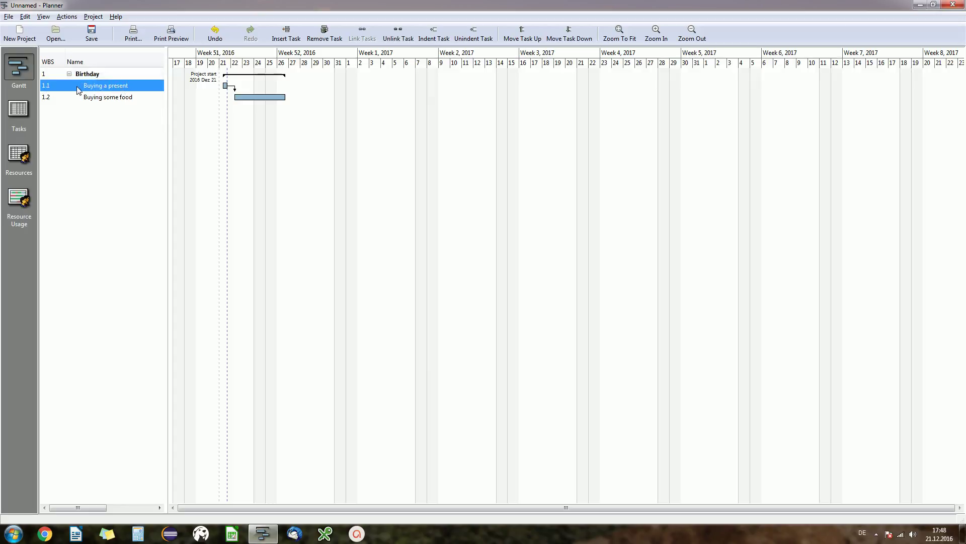
click(107, 102)
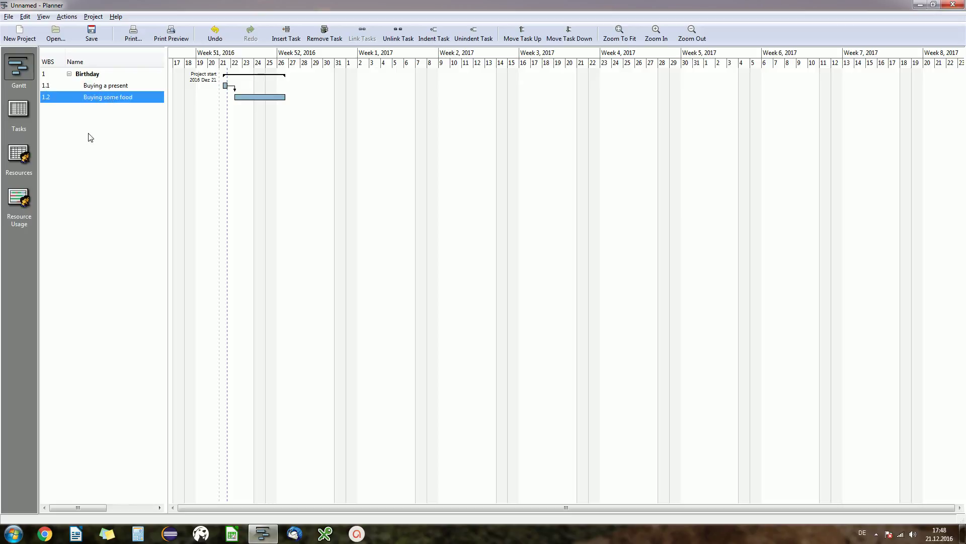
click(426, 40)
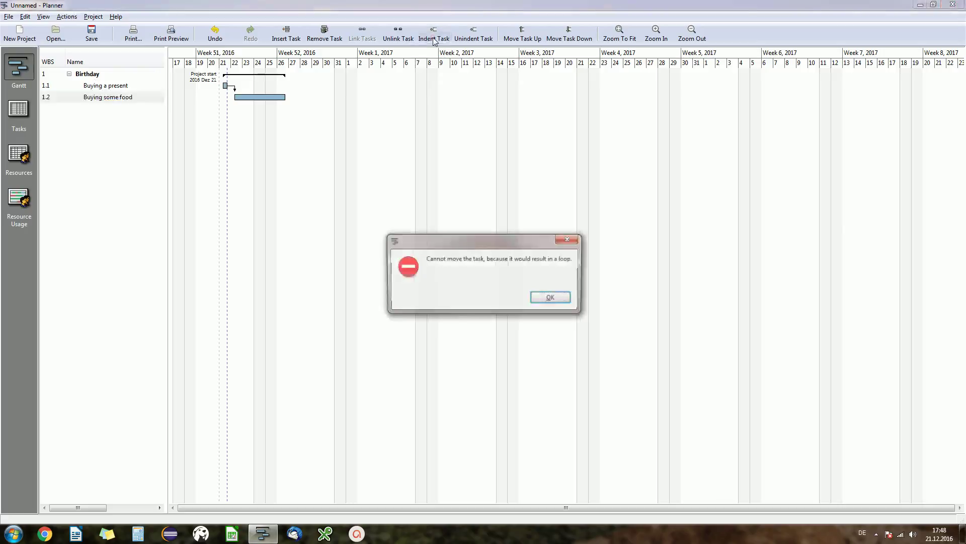
click(553, 297)
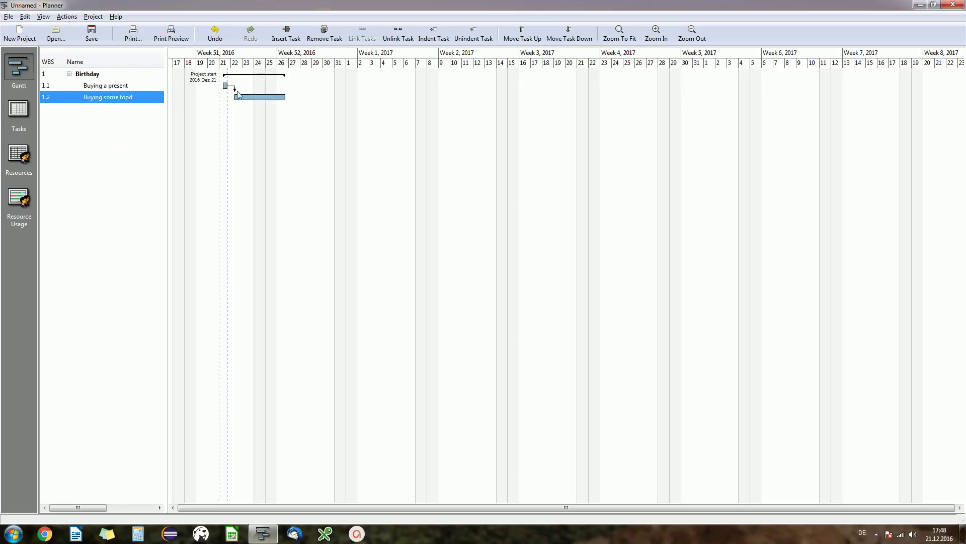
Unlink the two subtasks, briefly indenting Buying some food, then restoring it as task 1.2
click(403, 35)
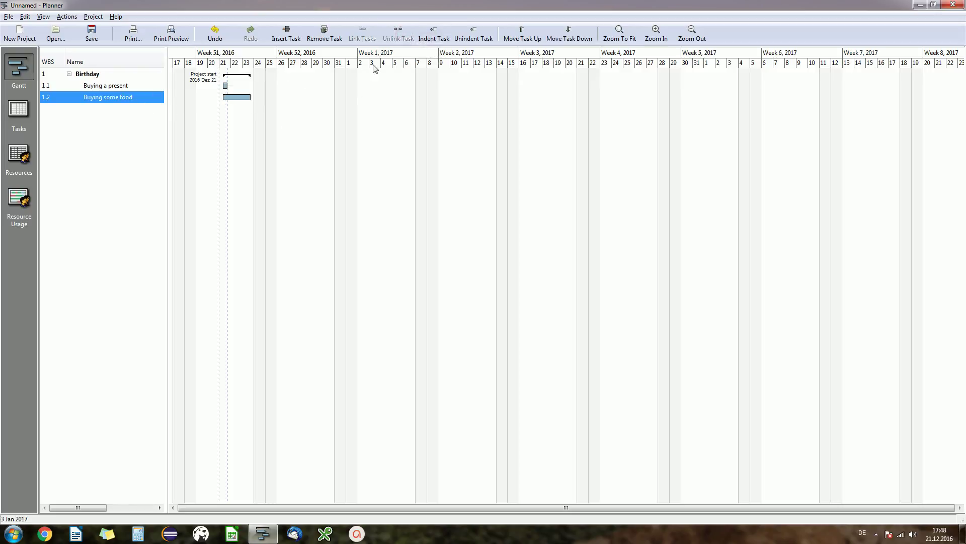
click(438, 35)
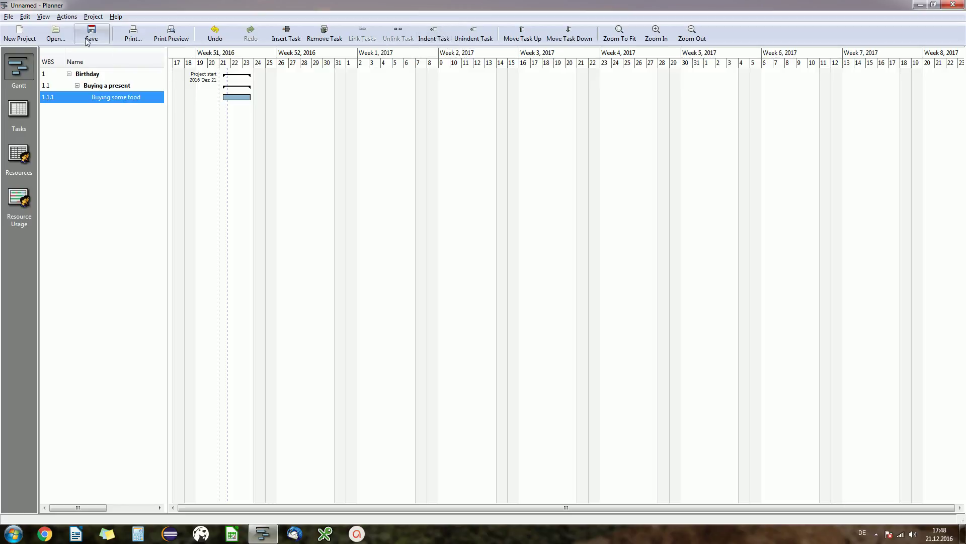
click(109, 128)
click(440, 33)
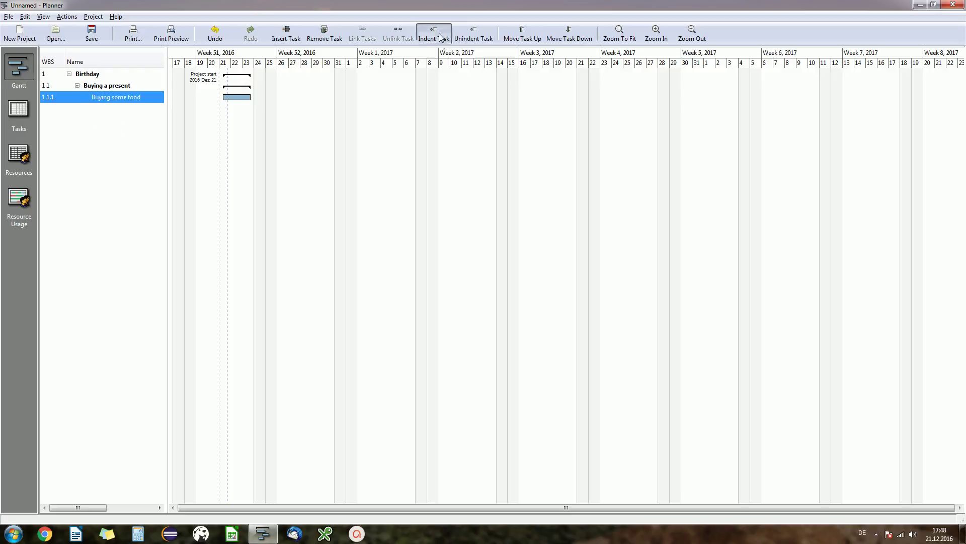
click(481, 30)
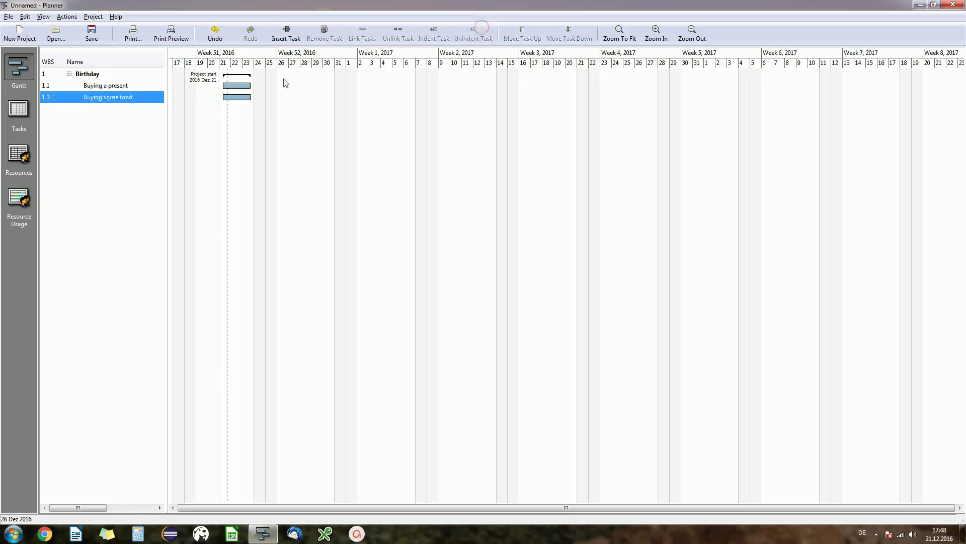
right_click(118, 99)
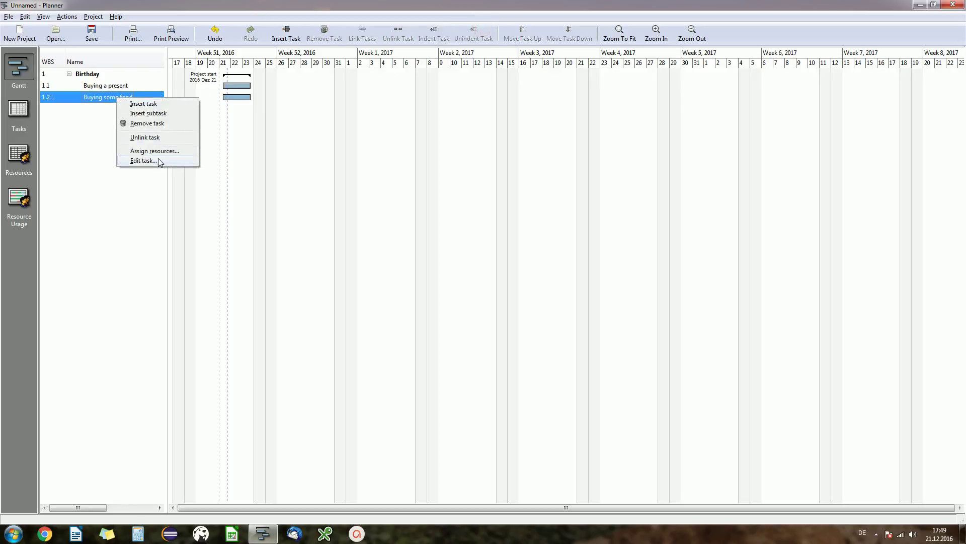
click(88, 165)
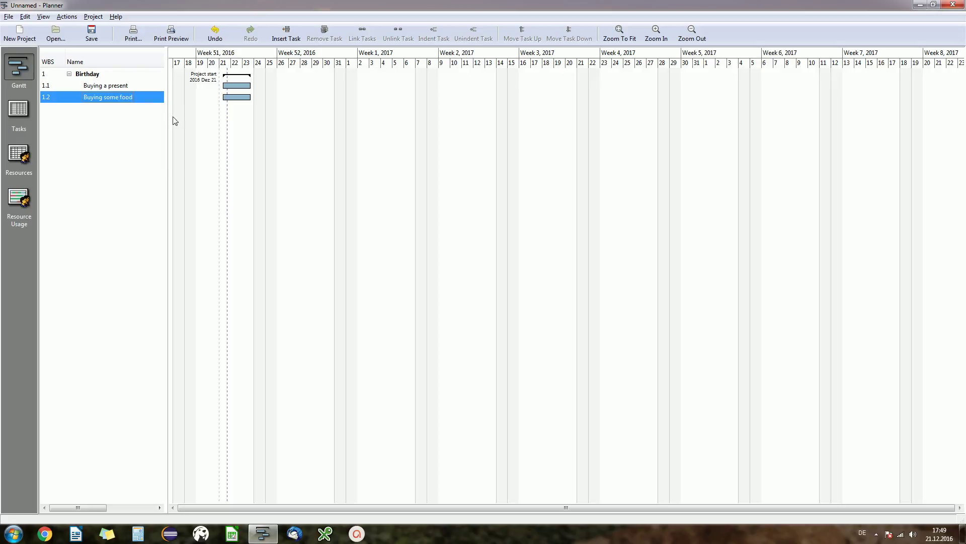
right_click(106, 98)
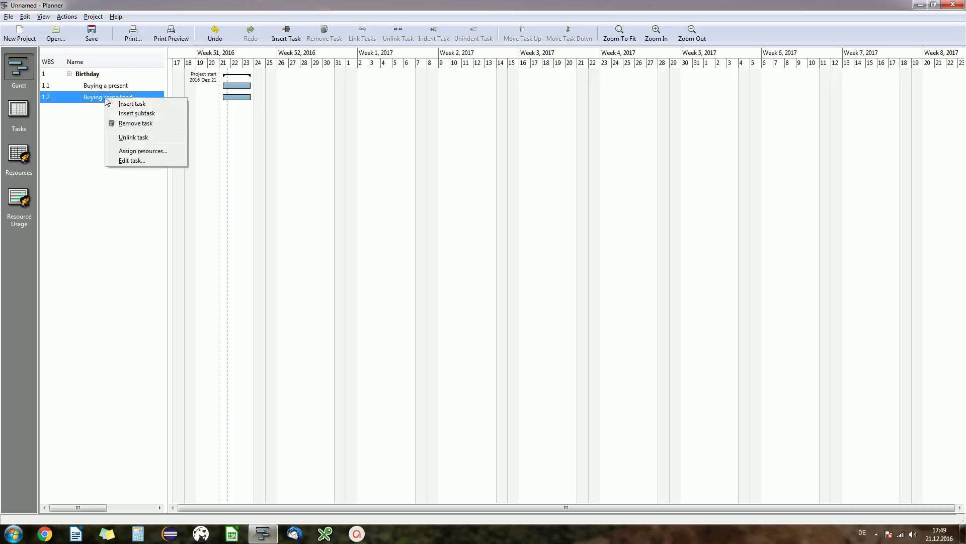
click(131, 162)
click(151, 81)
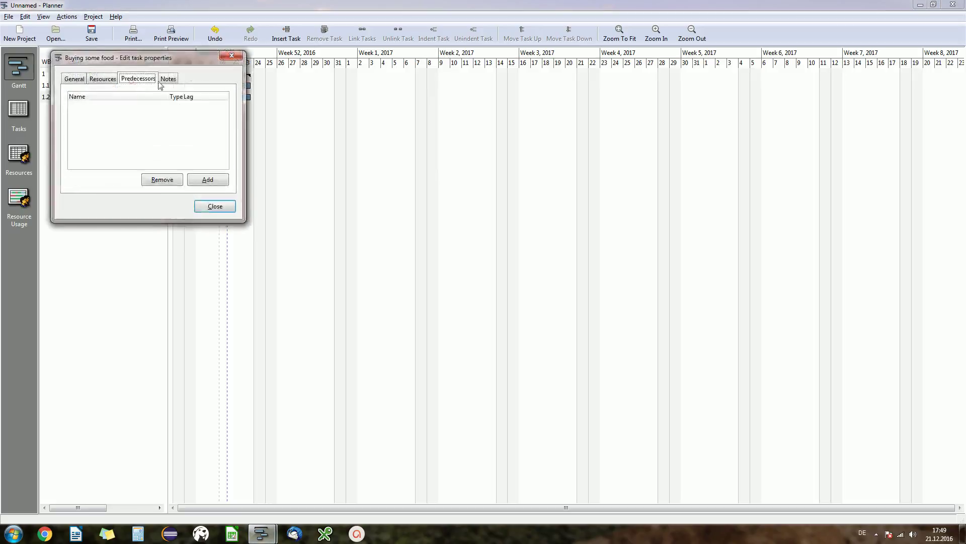
click(232, 56)
click(126, 86)
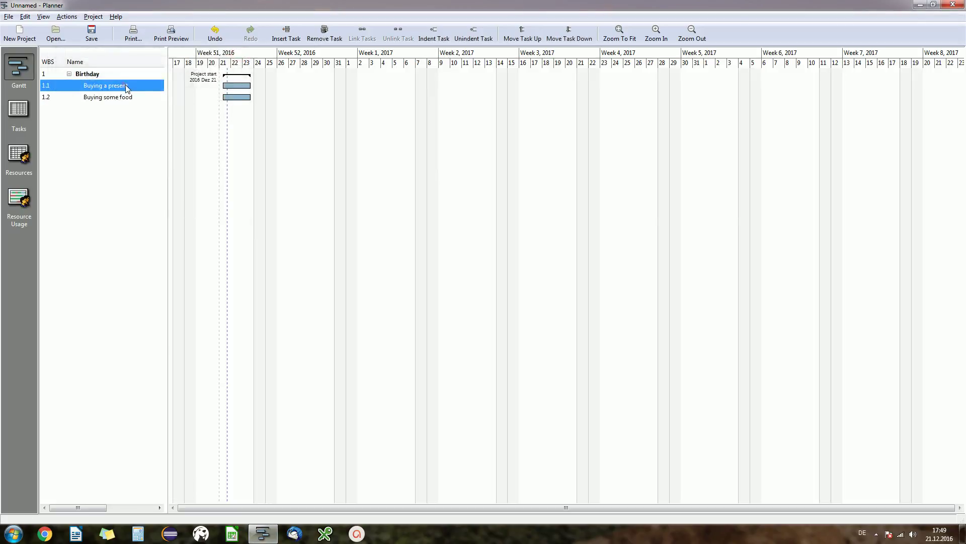
Link Buying a present as the predecessor of Buying some food
drag(246, 87, 248, 100)
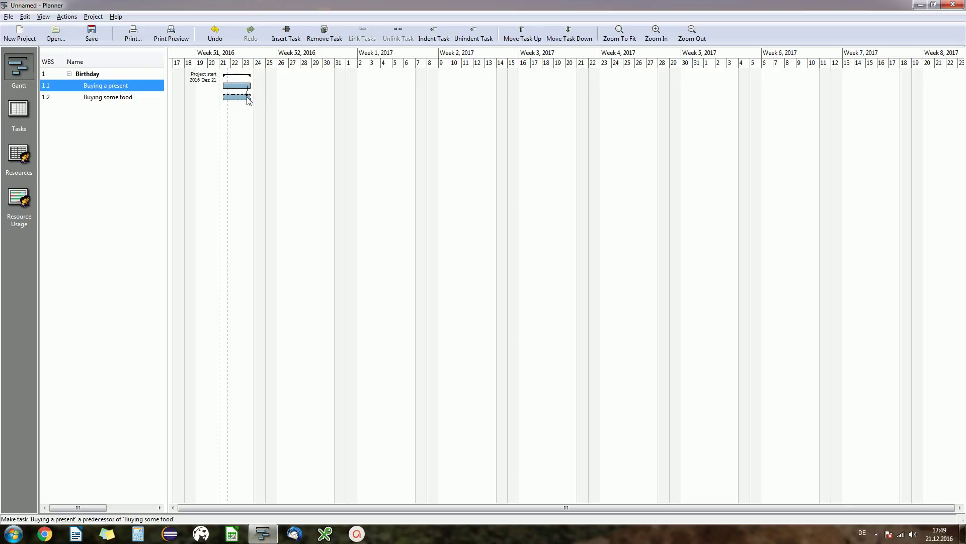
drag(249, 100, 249, 100)
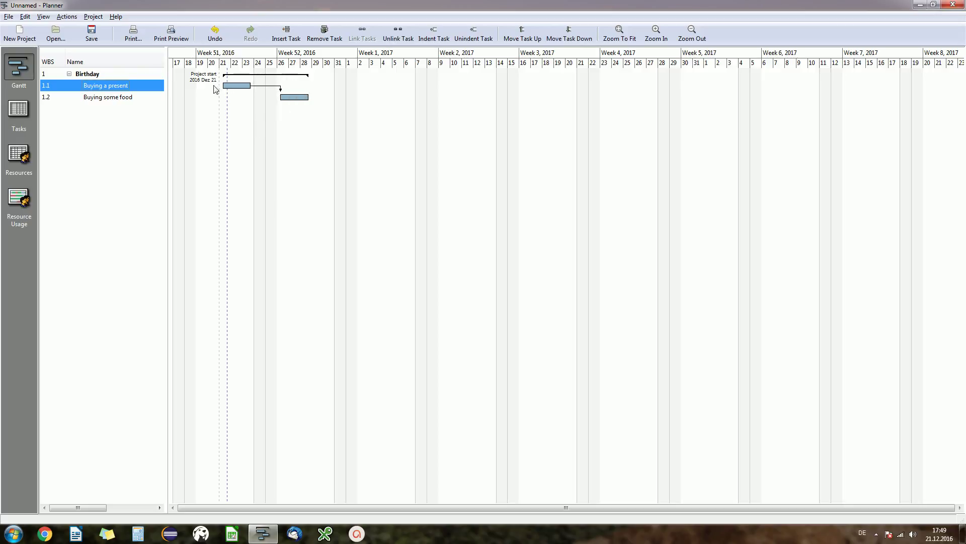
click(127, 127)
Widen the Name column in the task table, then show the empty resource list
click(22, 115)
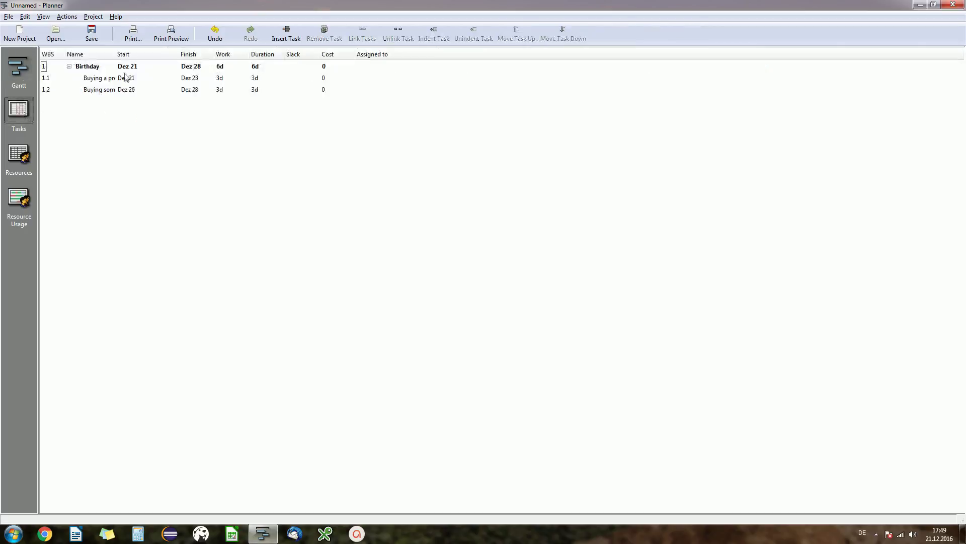
drag(115, 54, 153, 54)
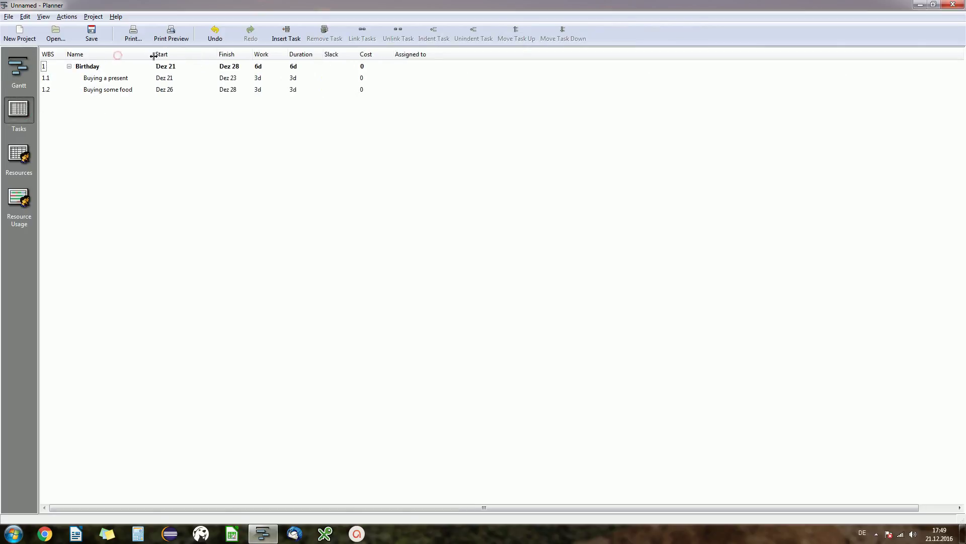
click(24, 157)
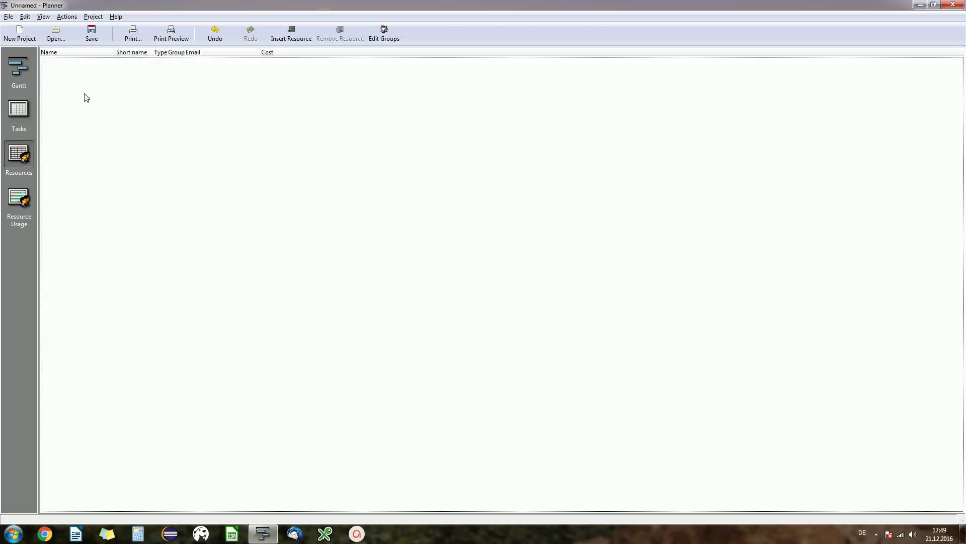
Insert a first work resource and give it the first person's name
right_click(85, 97)
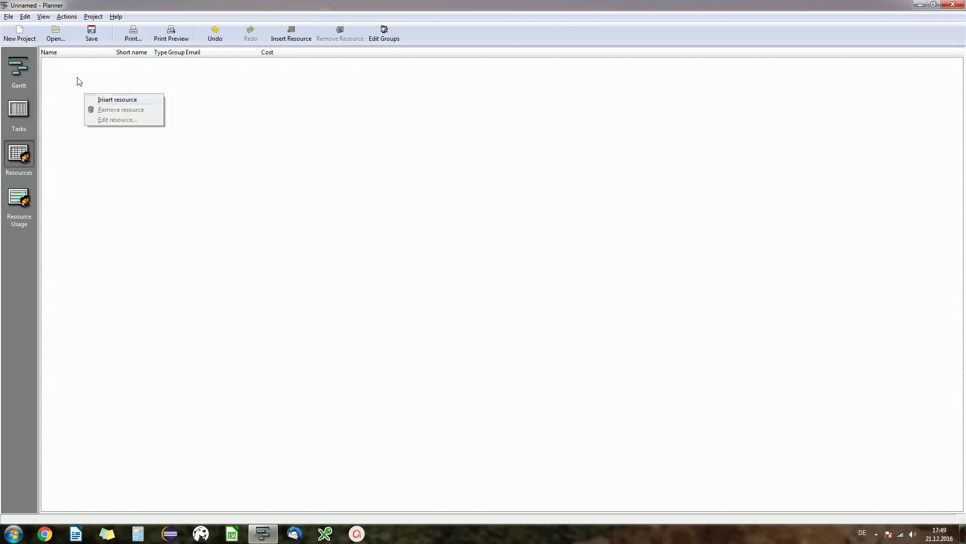
click(78, 80)
right_click(77, 78)
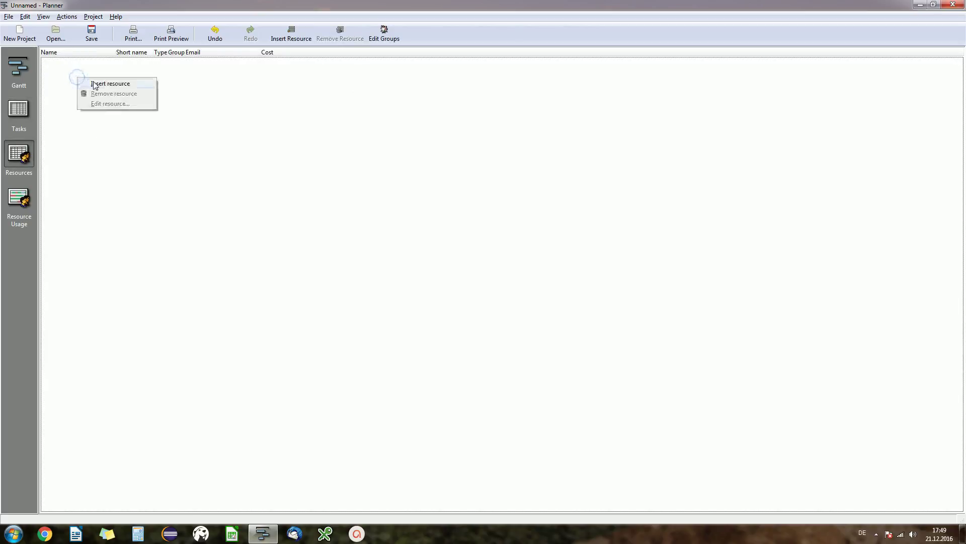
click(93, 85)
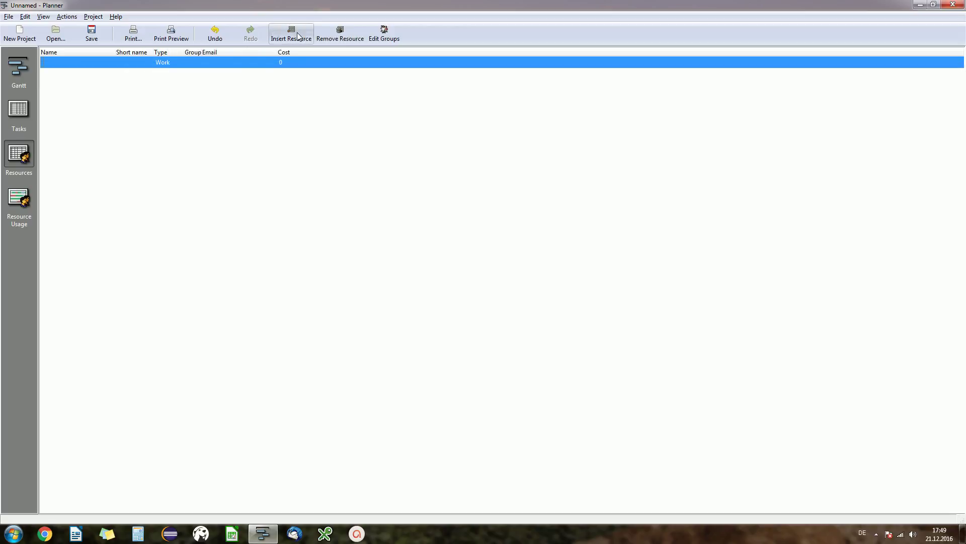
click(89, 62)
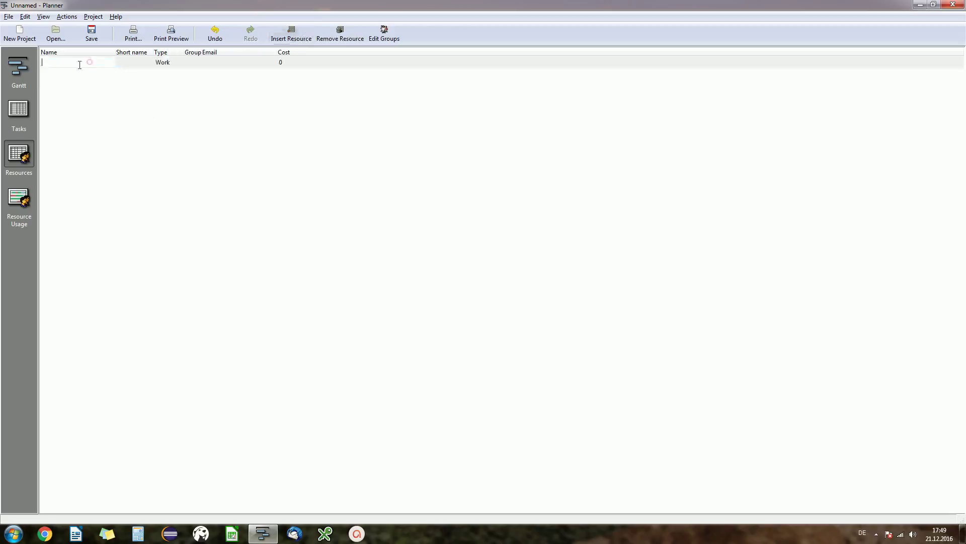
text(felix)
key(Return)
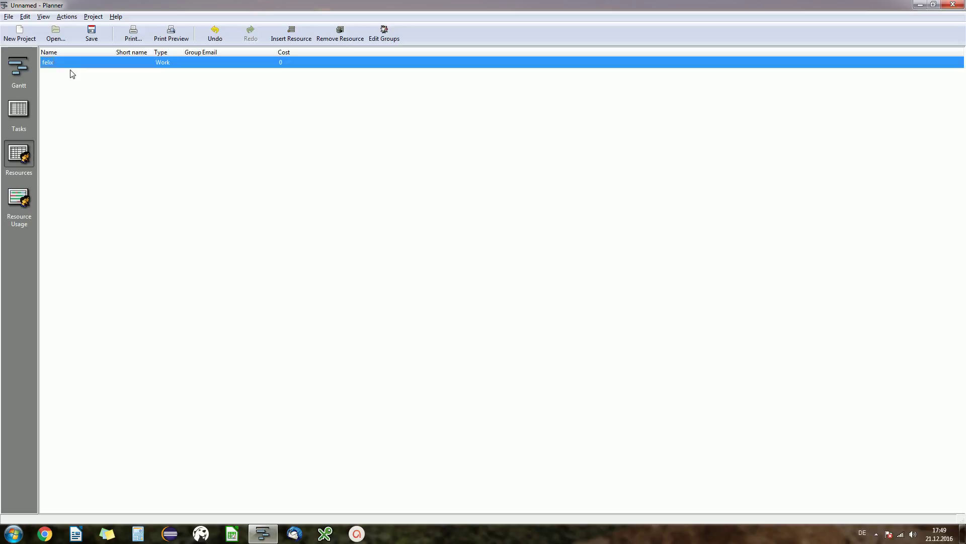
Insert a second work resource with the second person's name, then return to the Gantt chart
right_click(66, 77)
click(80, 86)
click(54, 74)
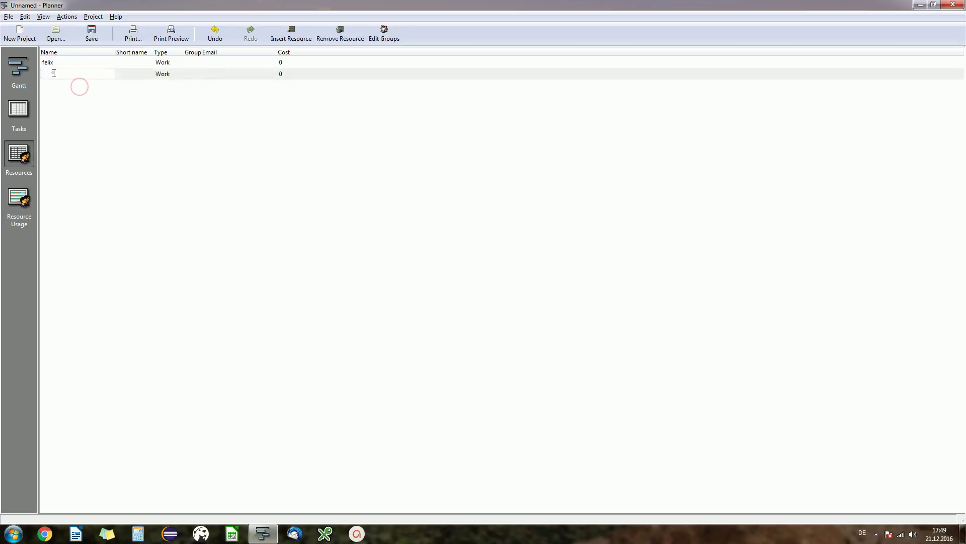
text(peter)
key(Return)
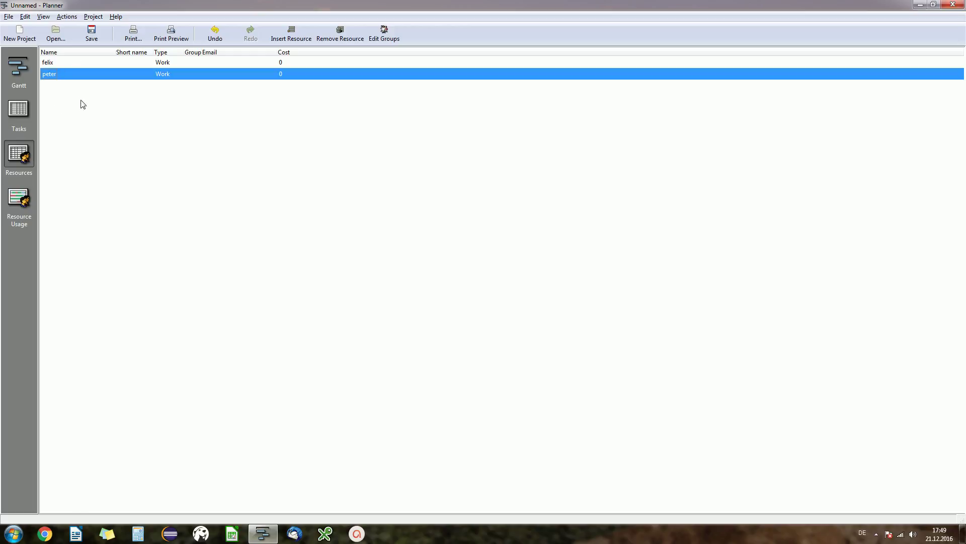
click(21, 70)
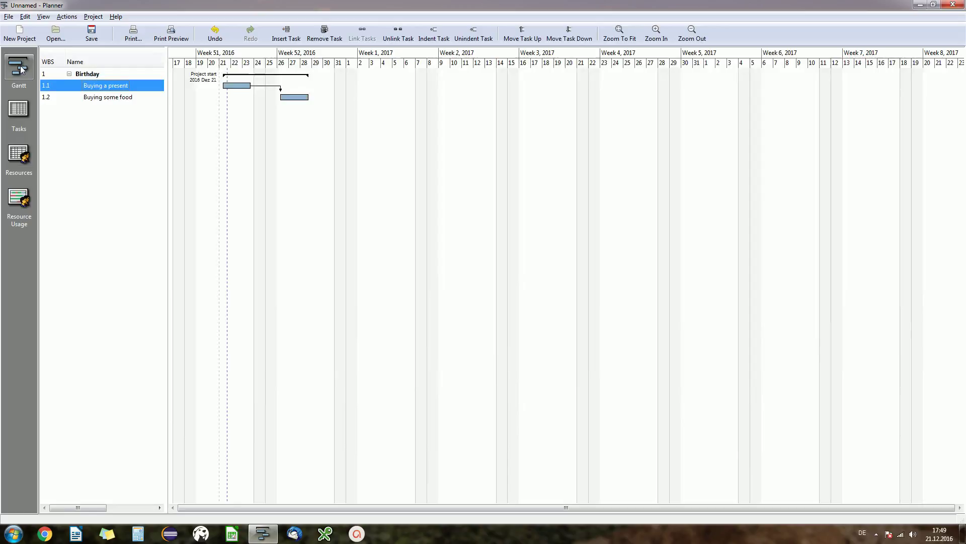
In Buying a present's task properties, assign the second resource at 70 units
right_click(116, 89)
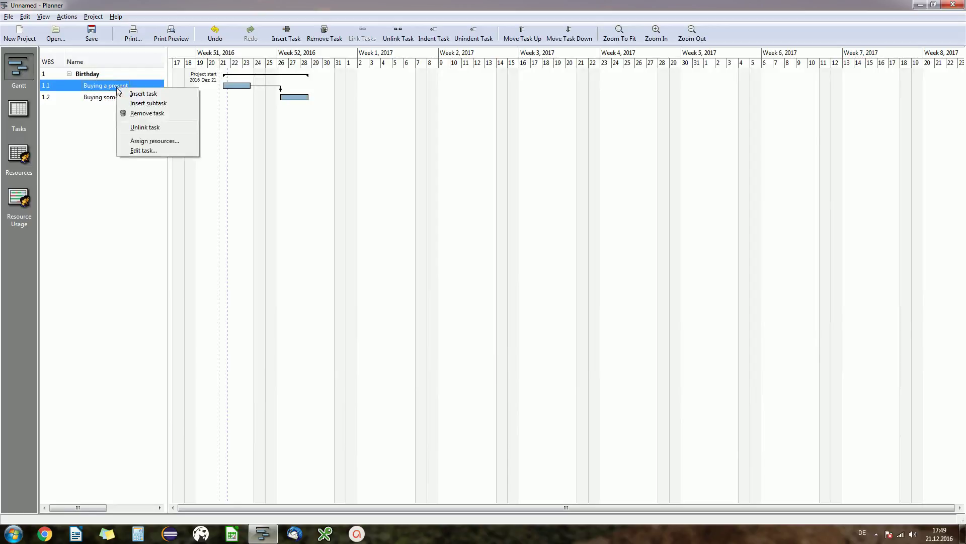
click(160, 142)
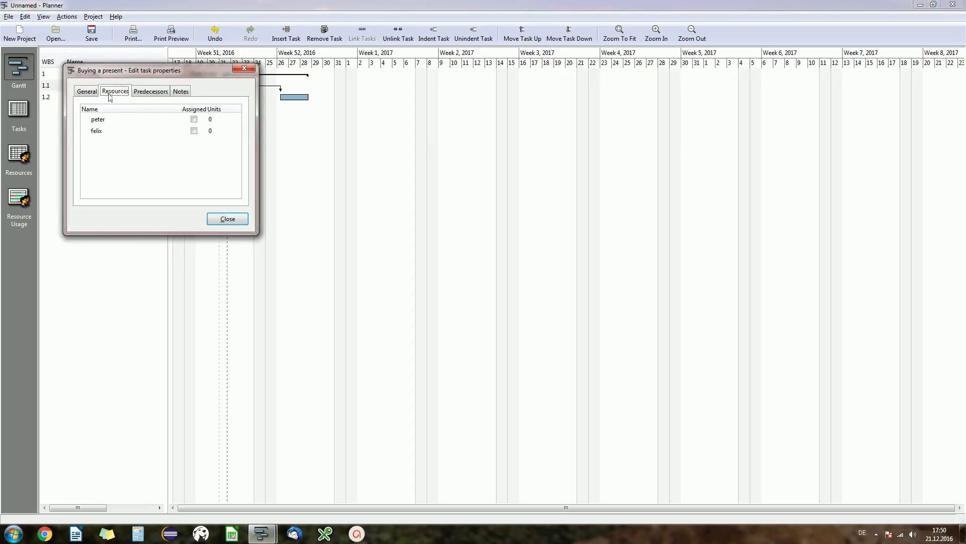
click(245, 69)
right_click(93, 91)
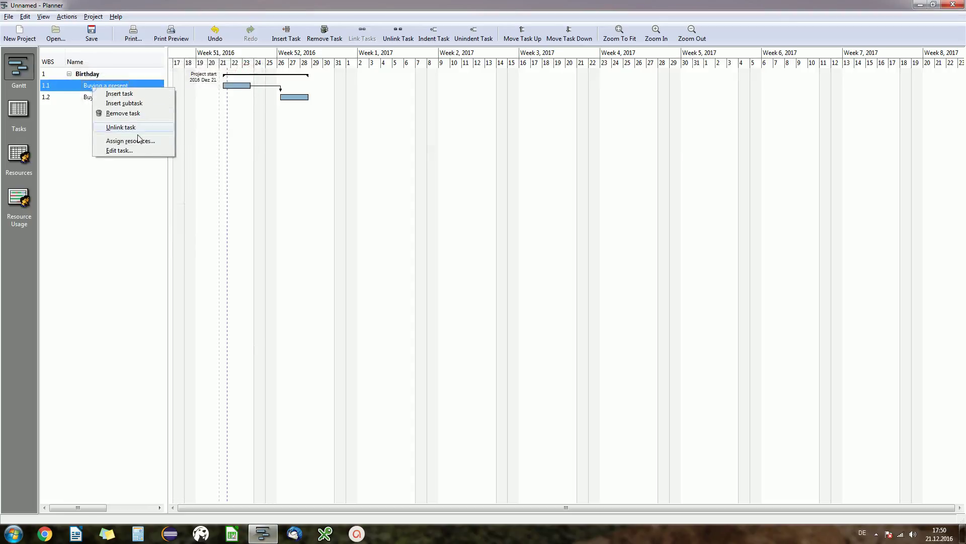
click(128, 150)
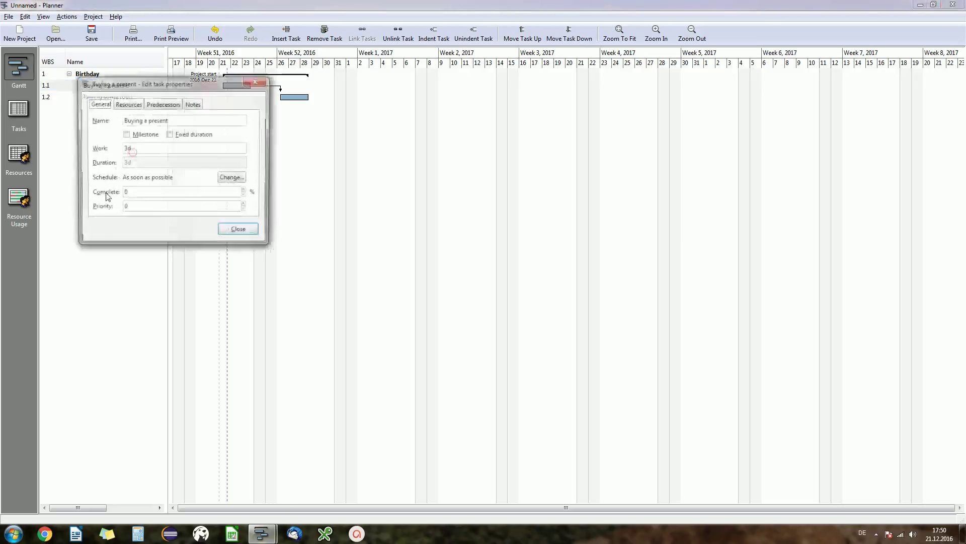
click(127, 105)
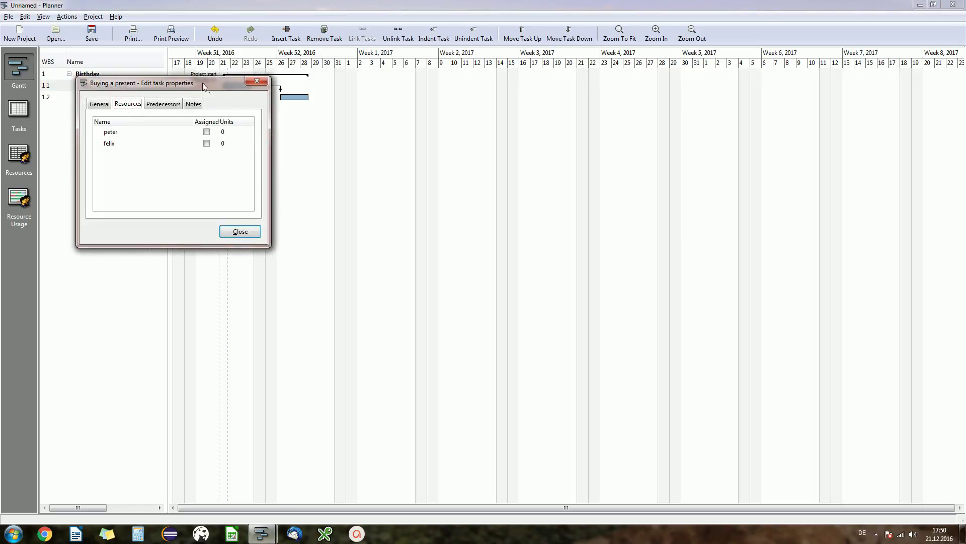
drag(203, 83, 211, 140)
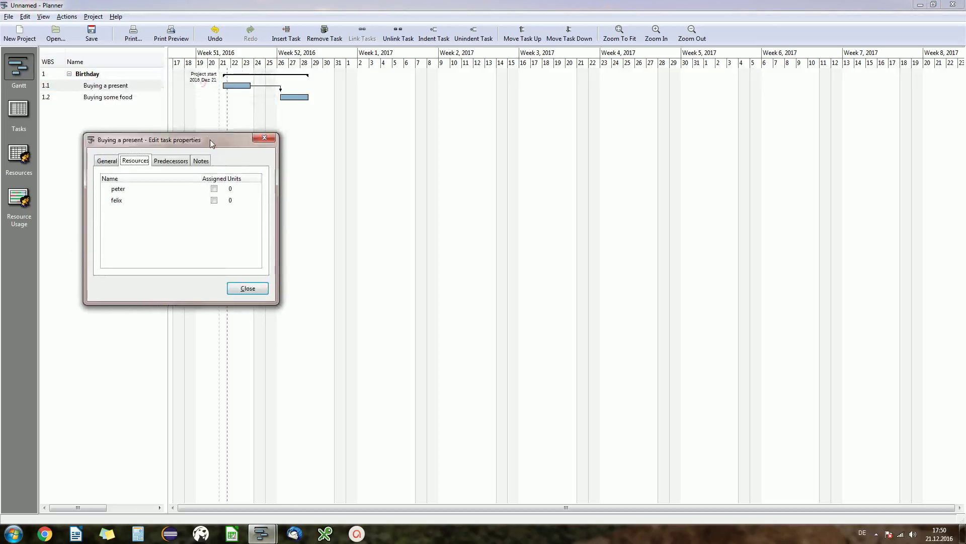
click(215, 189)
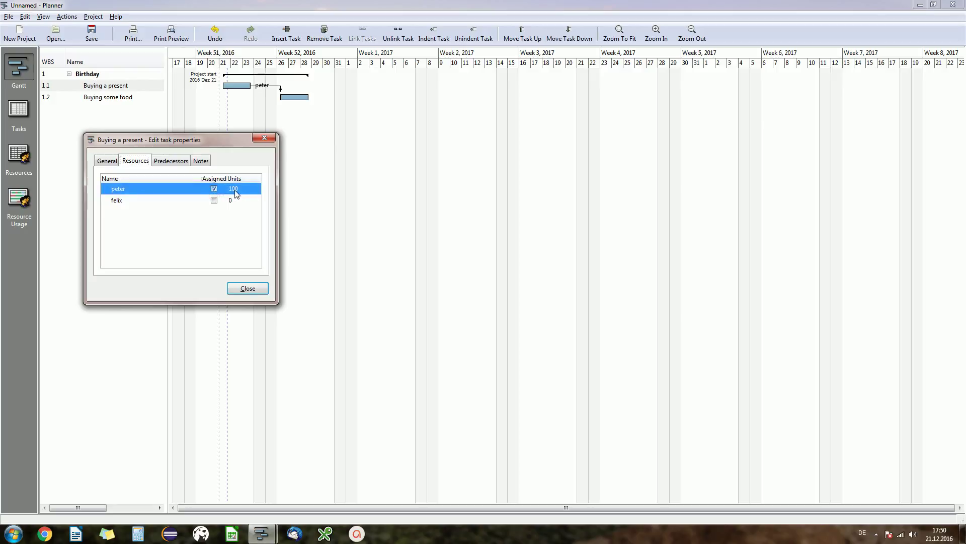
click(234, 192)
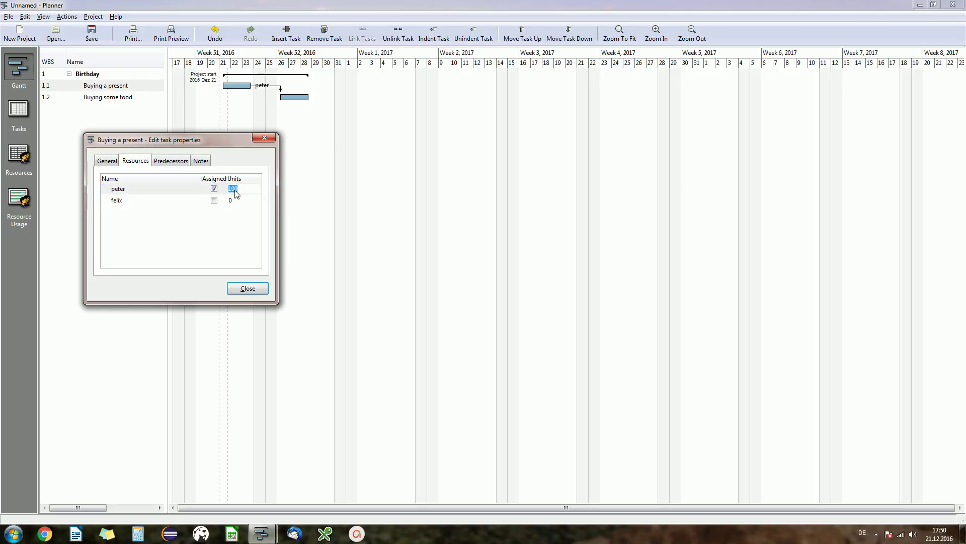
text(70)
key(Return)
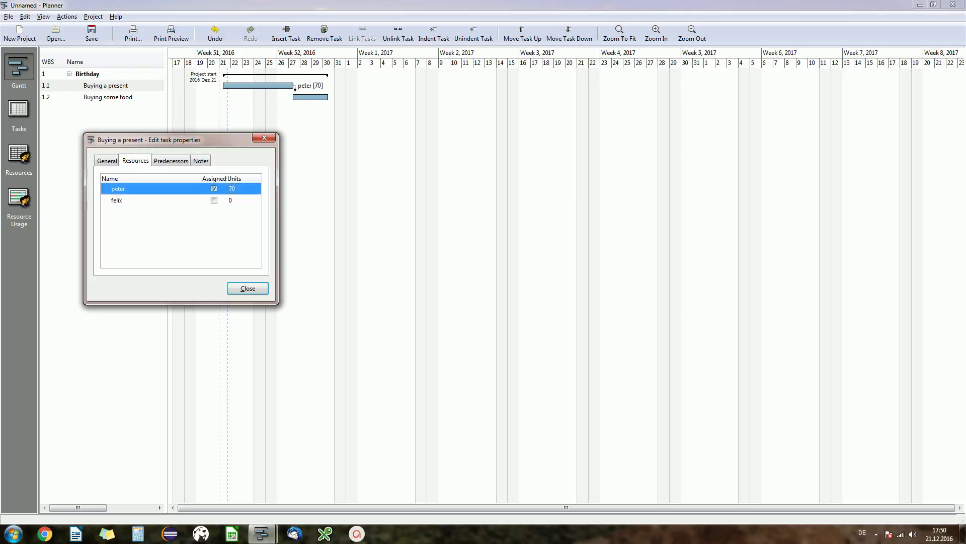
click(247, 288)
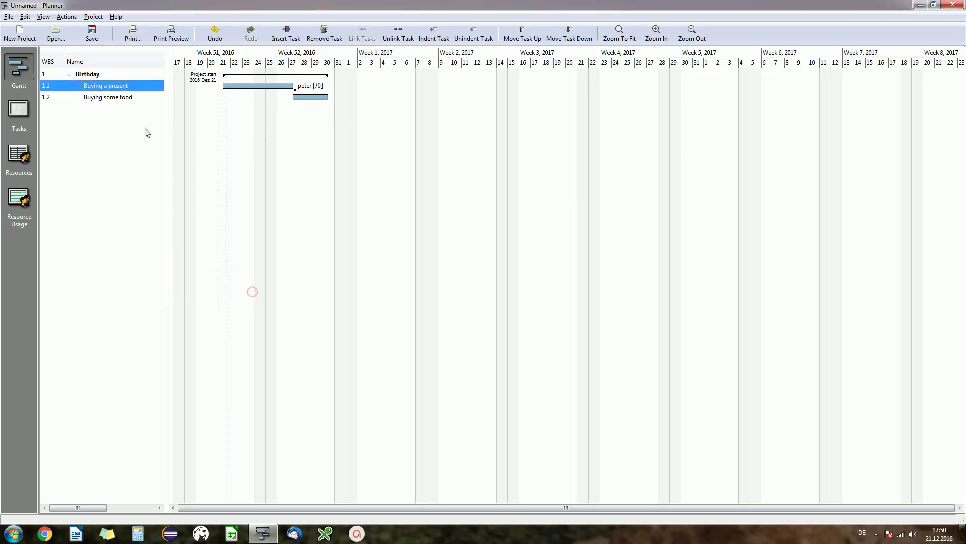
Assign the first resource to Buying some food at 100 units, then show the resources
click(126, 99)
right_click(126, 99)
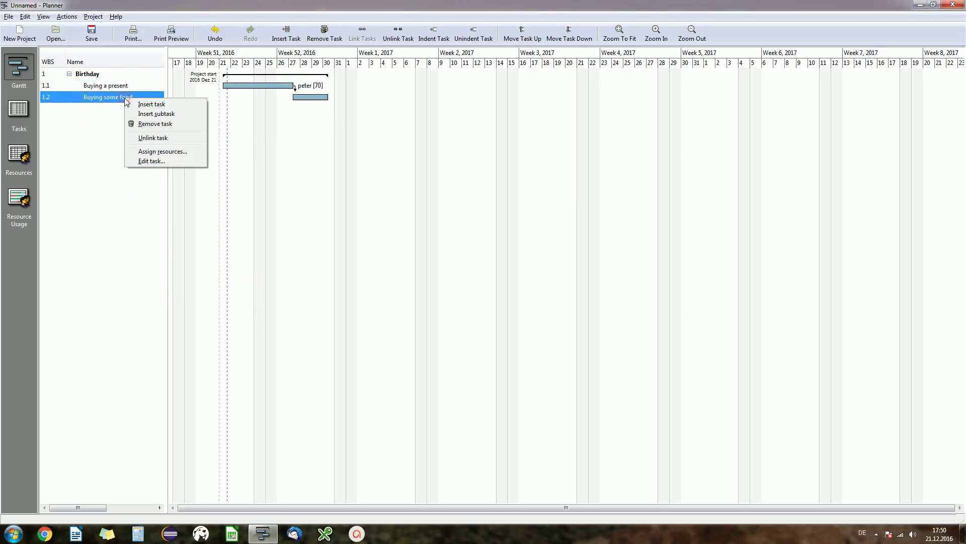
click(155, 153)
click(219, 157)
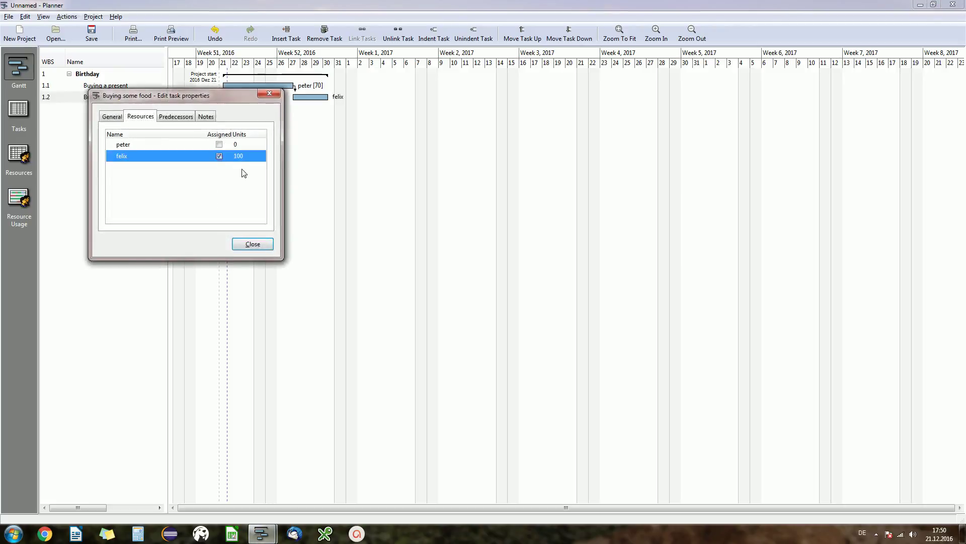
click(247, 157)
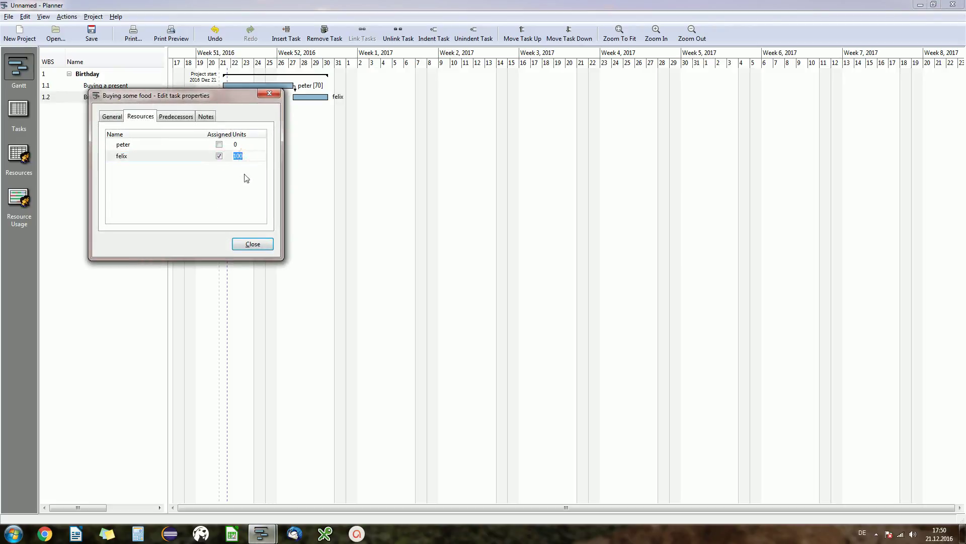
click(253, 240)
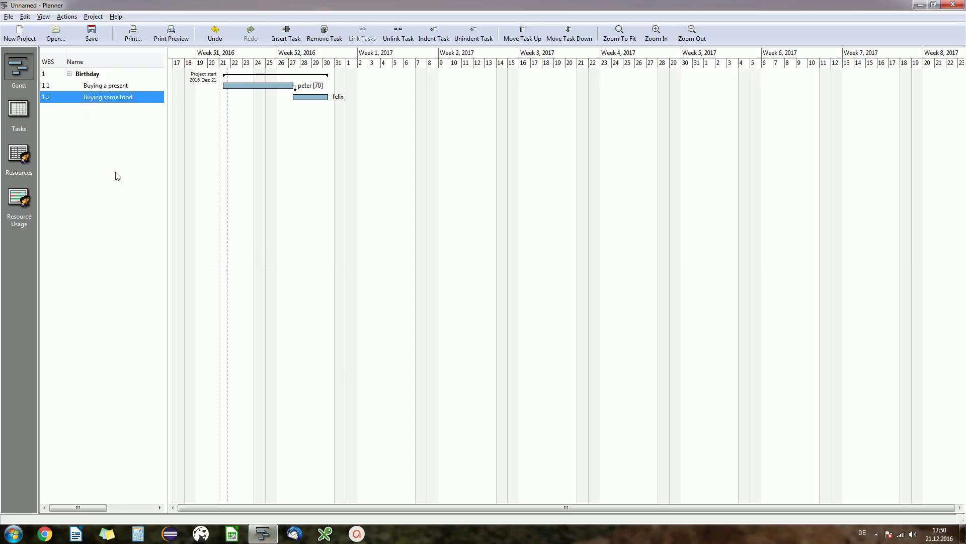
click(10, 162)
Show the Resource Usage chart: Buying some food at 100%, Buying a present at 70%
click(22, 204)
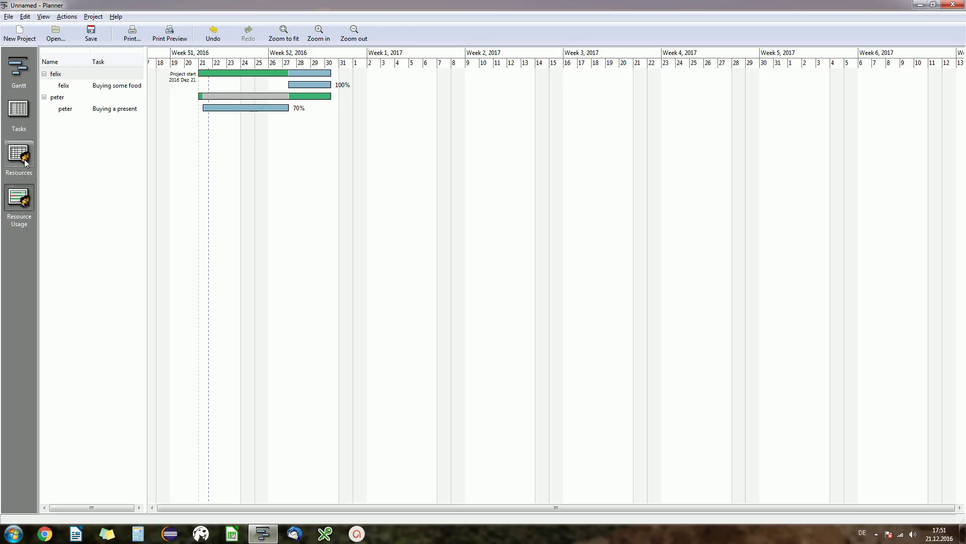
Switch back to the Gantt chart with resource-labelled bars, including the [70] assignment
click(18, 68)
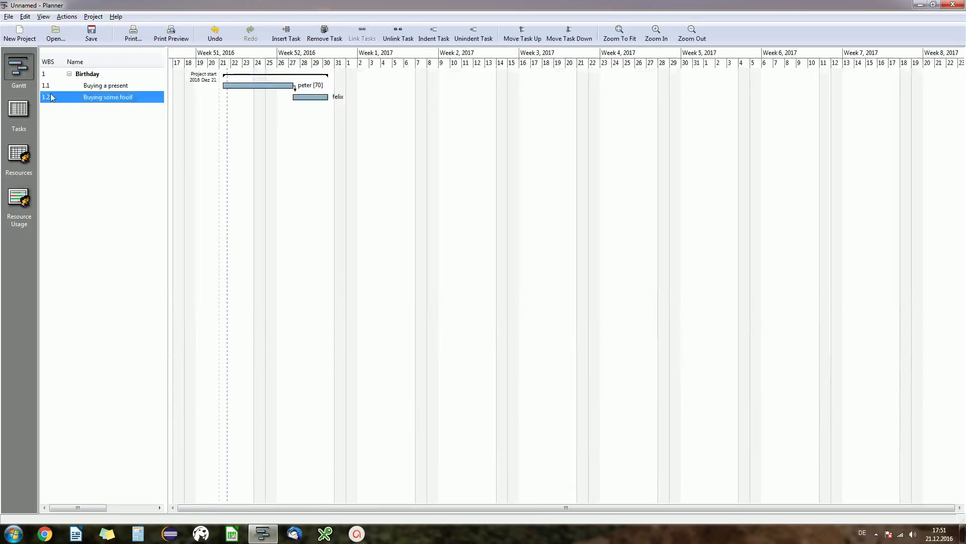